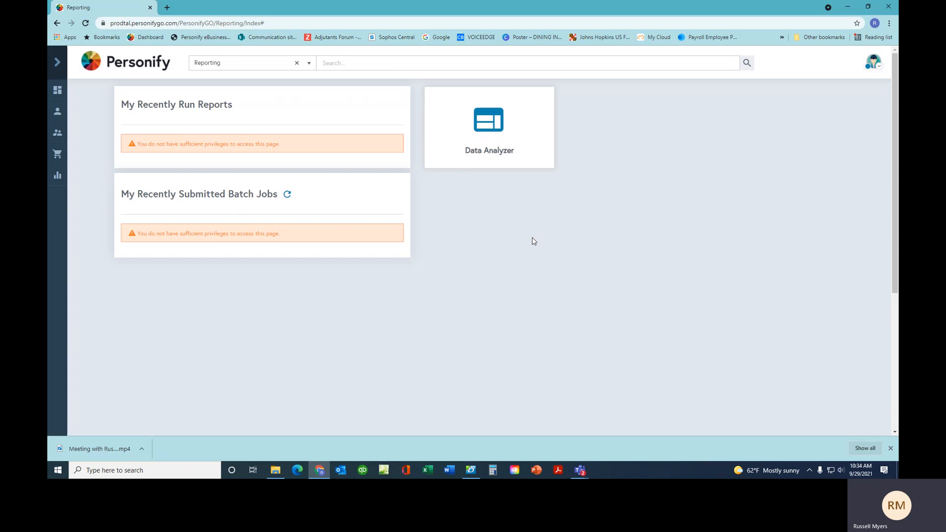
Step: Open Data Analyzer from the Reporting page and launch the Web Intelligence application
{"action": "left_click", "coordinate": [486, 128]}
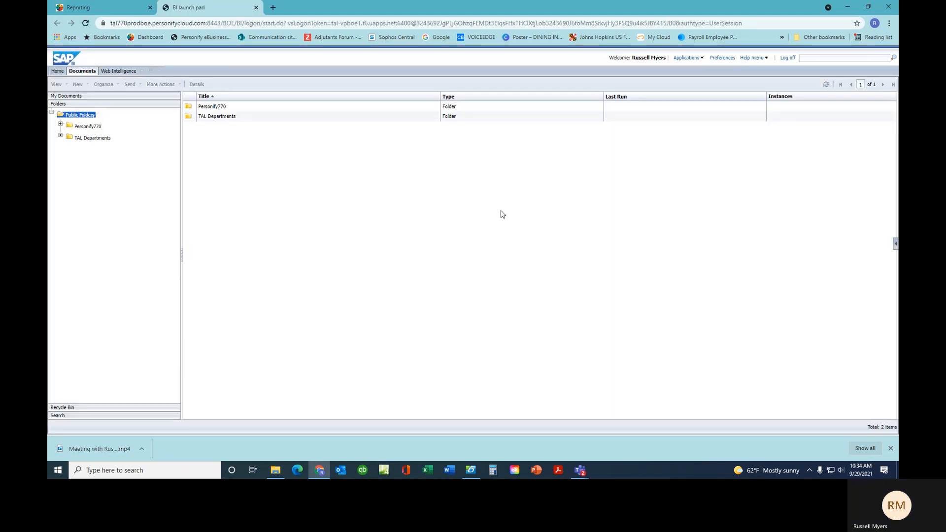
{"action": "left_click", "coordinate": [690, 58]}
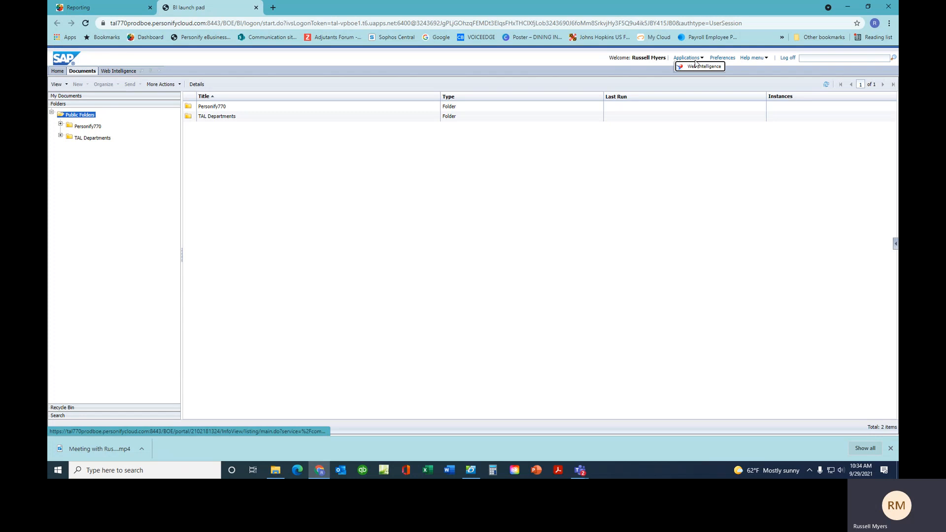
{"action": "left_click", "coordinate": [697, 65]}
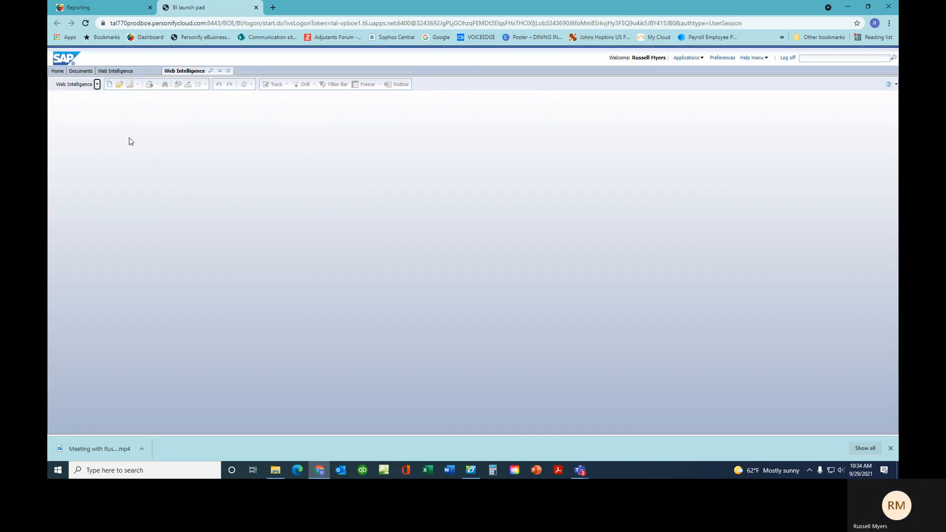
Step: Create a new document with a universe as its data source, using TAL Membership_DepartmentFiltered
{"action": "left_click", "coordinate": [109, 84]}
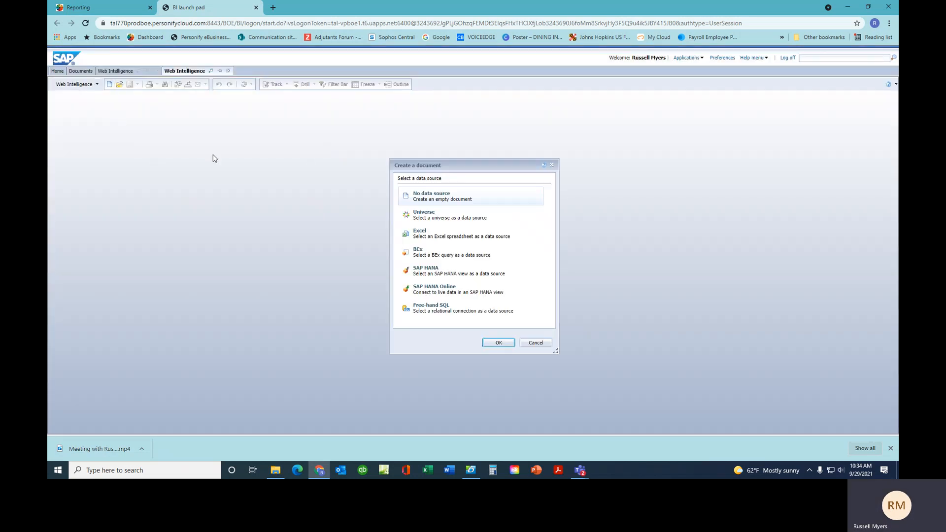
{"action": "left_click", "coordinate": [424, 219]}
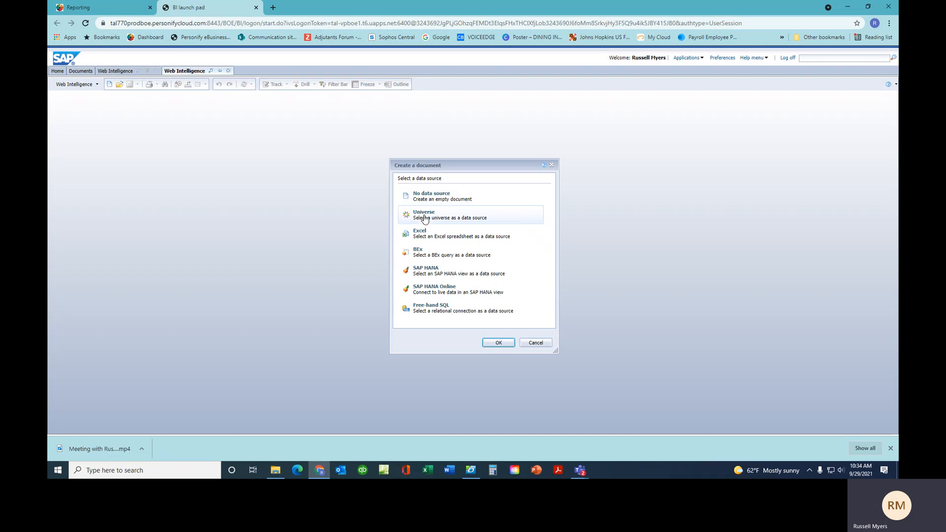
{"action": "left_click", "coordinate": [492, 343]}
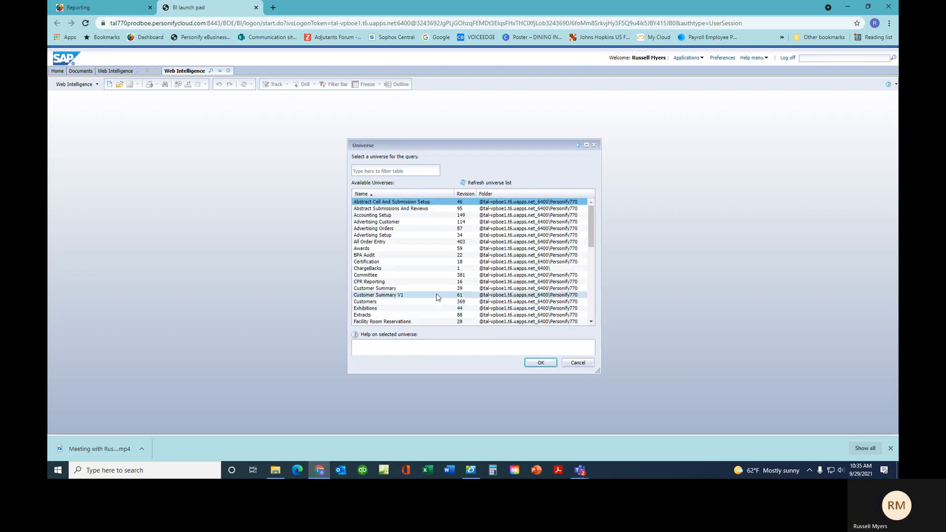
{"action": "scroll", "coordinate": [437, 297], "scroll_direction": "down", "scroll_amount": 8}
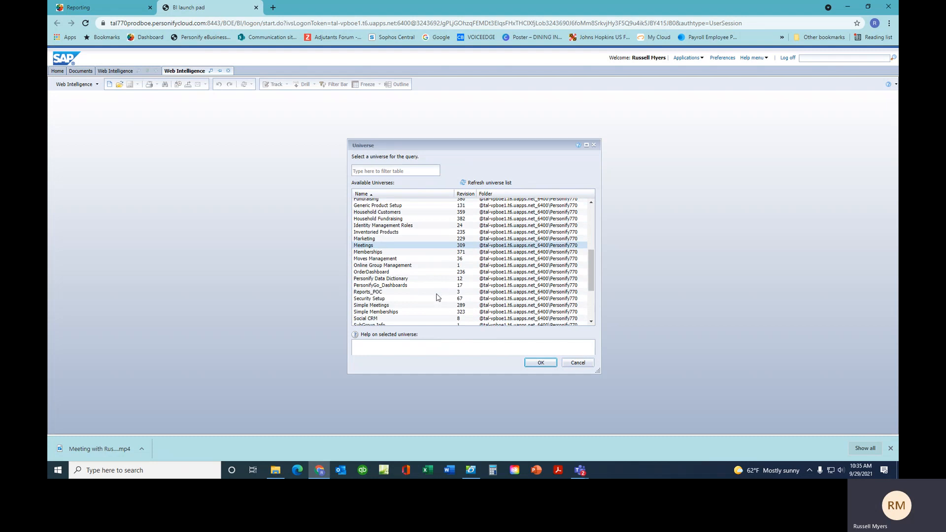
{"action": "scroll", "coordinate": [436, 297], "scroll_direction": "down", "scroll_amount": 5}
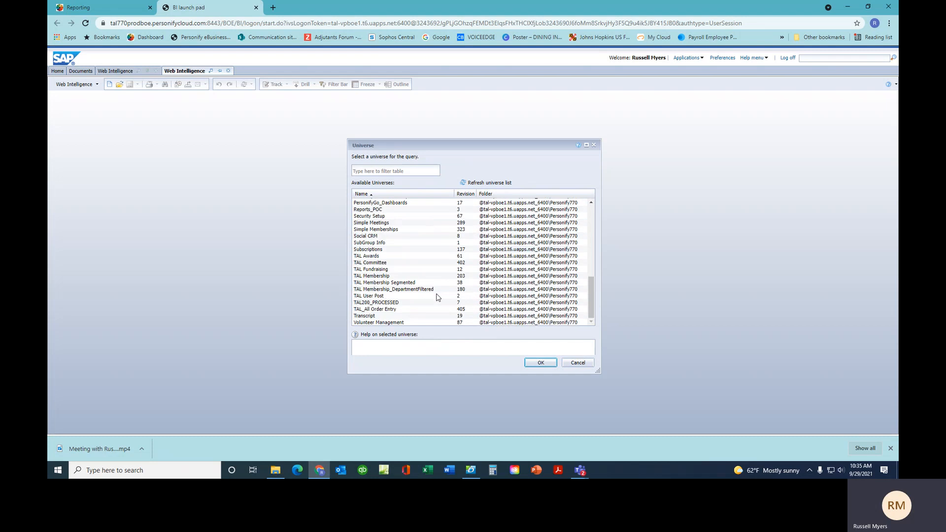
{"action": "left_click", "coordinate": [398, 290]}
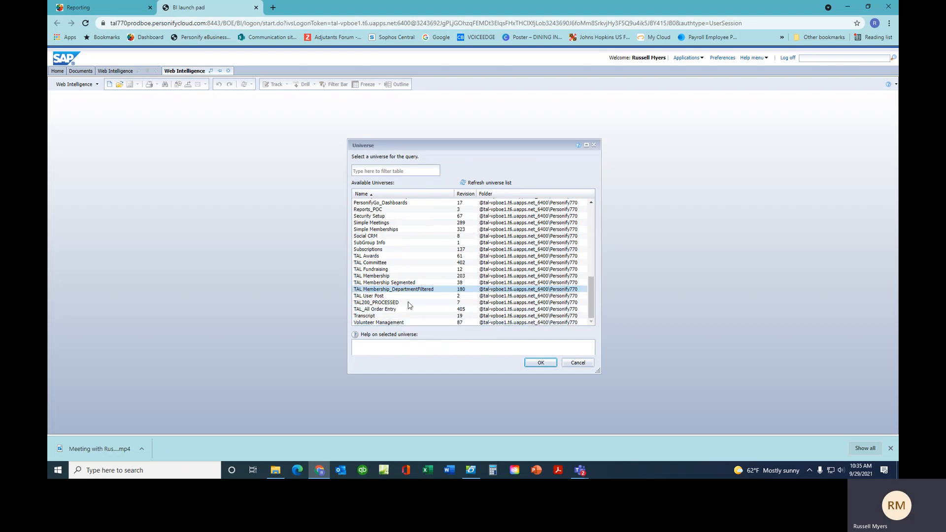
{"action": "left_click", "coordinate": [540, 363]}
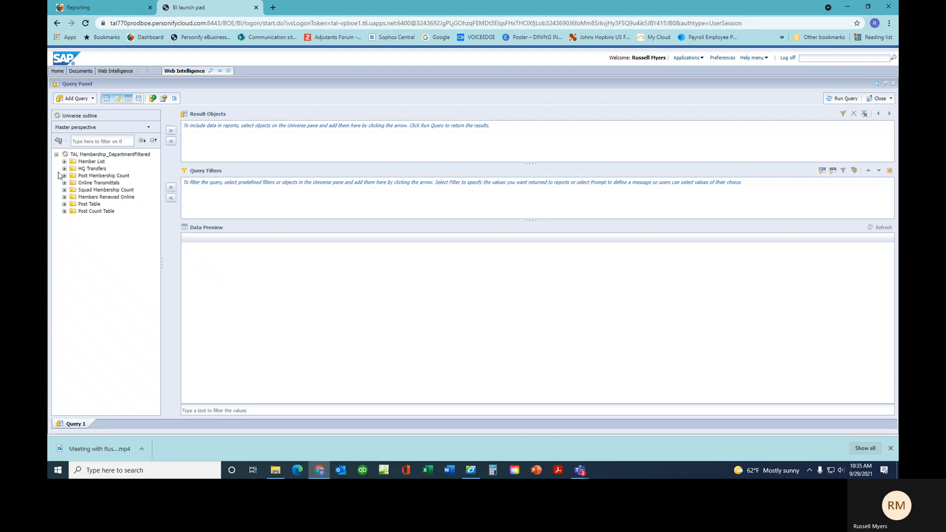
Step: Add Memberid, Last Name and Lgn Post from the Member List folder to the query's result objects
{"action": "left_click", "coordinate": [64, 161]}
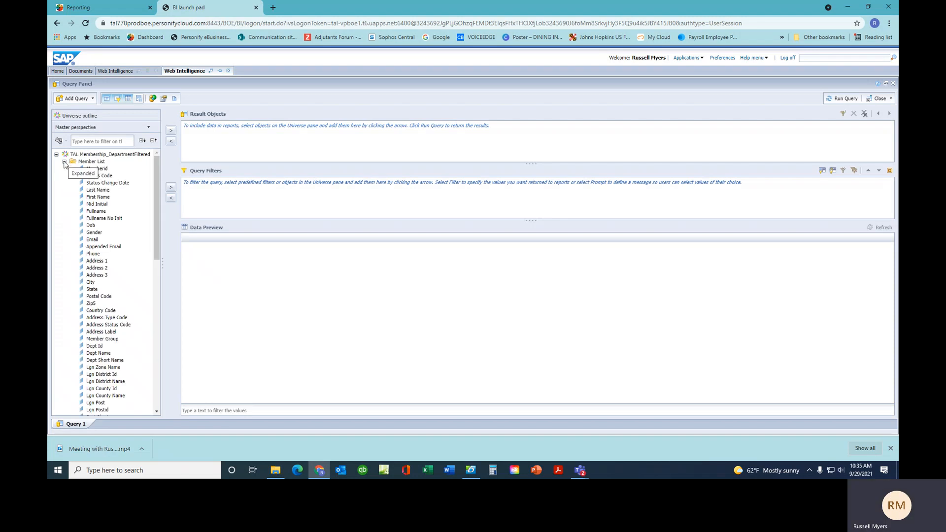
{"action": "left_click", "coordinate": [93, 170]}
{"action": "left_click_drag", "start_coordinate": [103, 171], "coordinate": [215, 139]}
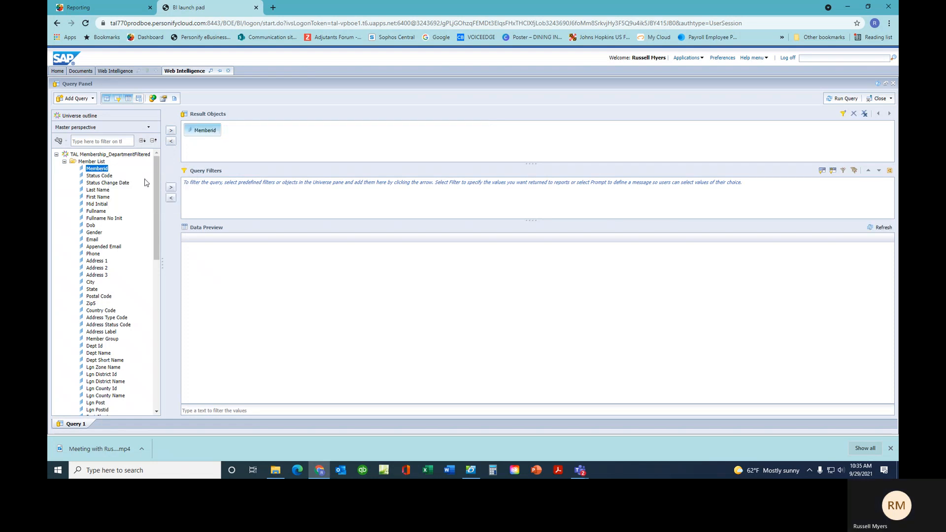
{"action": "left_click", "coordinate": [96, 190]}
{"action": "left_click", "coordinate": [170, 131]}
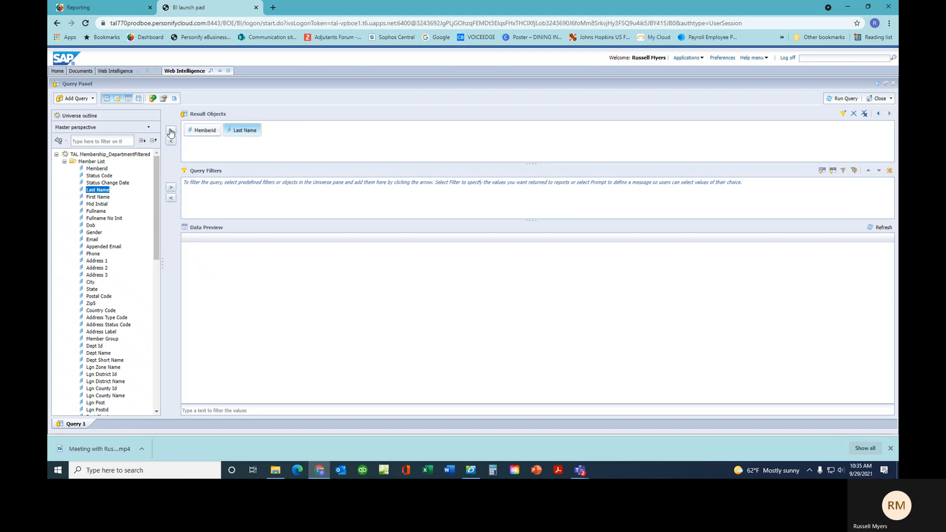
{"action": "scroll", "coordinate": [101, 268], "scroll_direction": "down", "scroll_amount": 1}
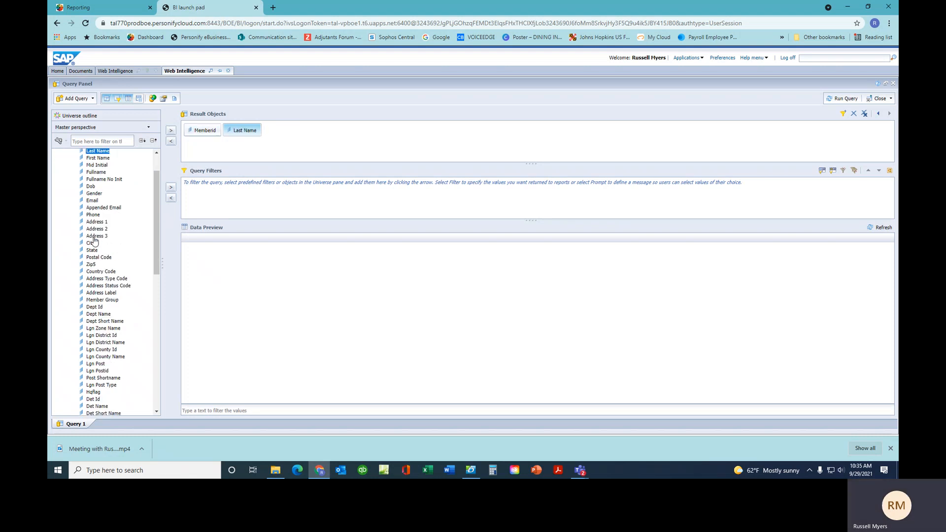
{"action": "left_click", "coordinate": [95, 359]}
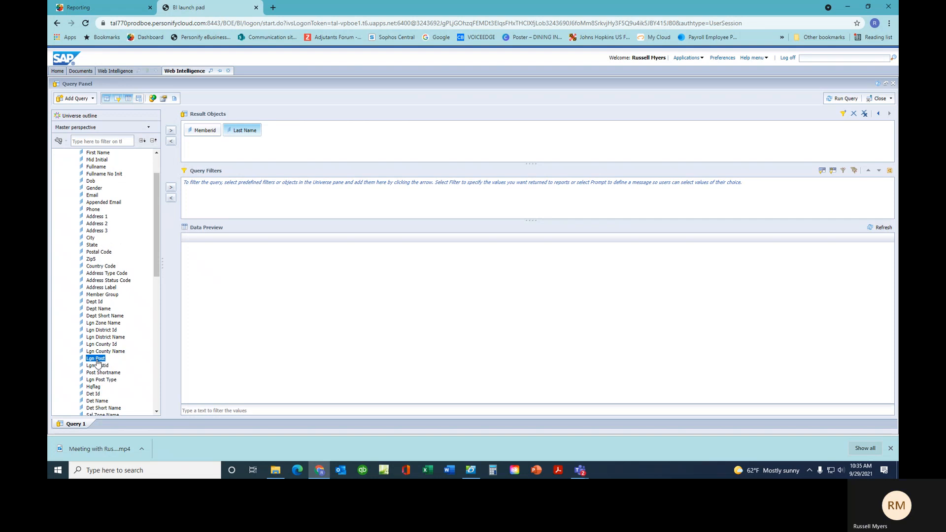
{"action": "left_click", "coordinate": [170, 131]}
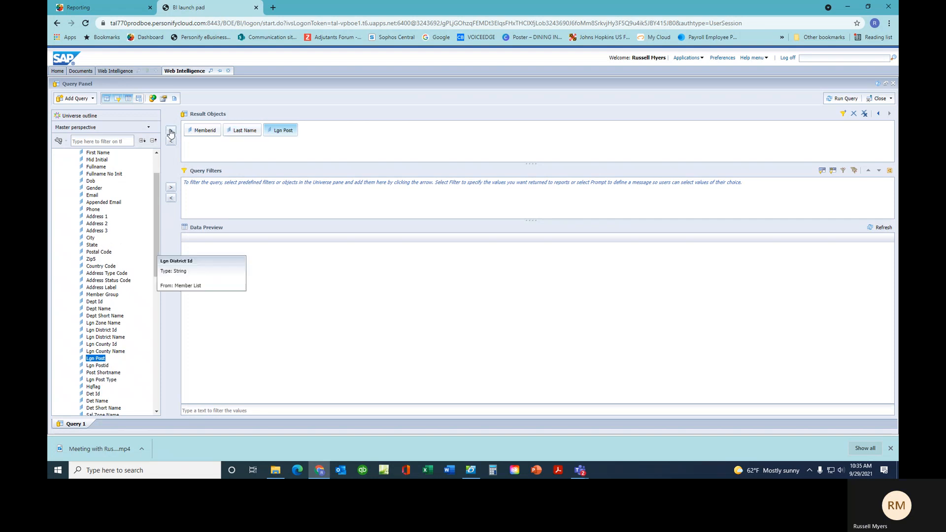
Step: Add Lgn Last Paid Year, Lgn Last Paid Date and Lgn Last Paid Mbr Product to the result objects
{"action": "scroll", "coordinate": [99, 219], "scroll_direction": "down", "scroll_amount": 2}
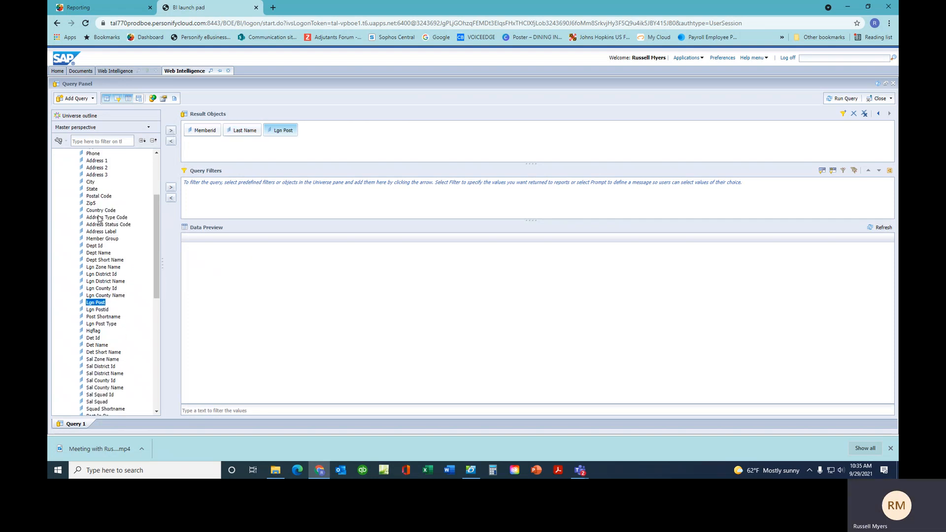
{"action": "scroll", "coordinate": [99, 218], "scroll_direction": "down", "scroll_amount": 3}
{"action": "scroll", "coordinate": [99, 218], "scroll_direction": "up", "scroll_amount": 2}
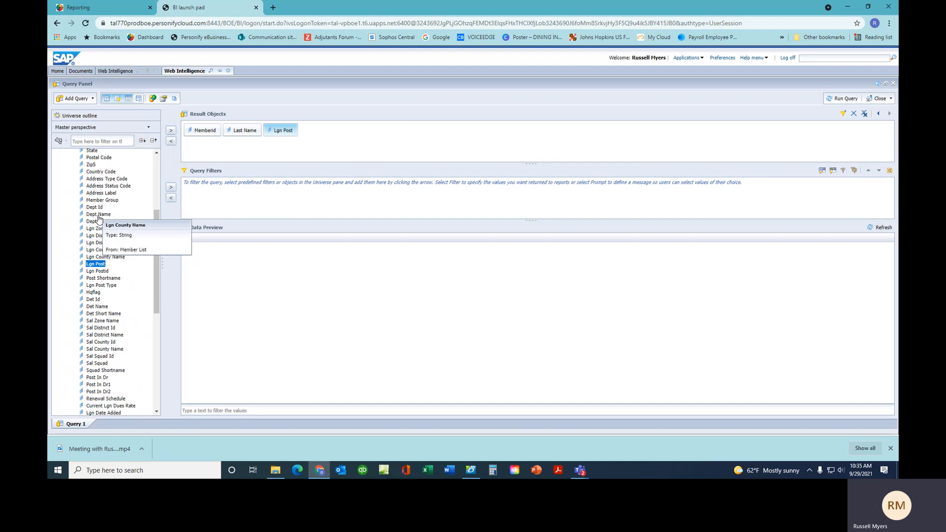
{"action": "scroll", "coordinate": [99, 218], "scroll_direction": "down", "scroll_amount": 7}
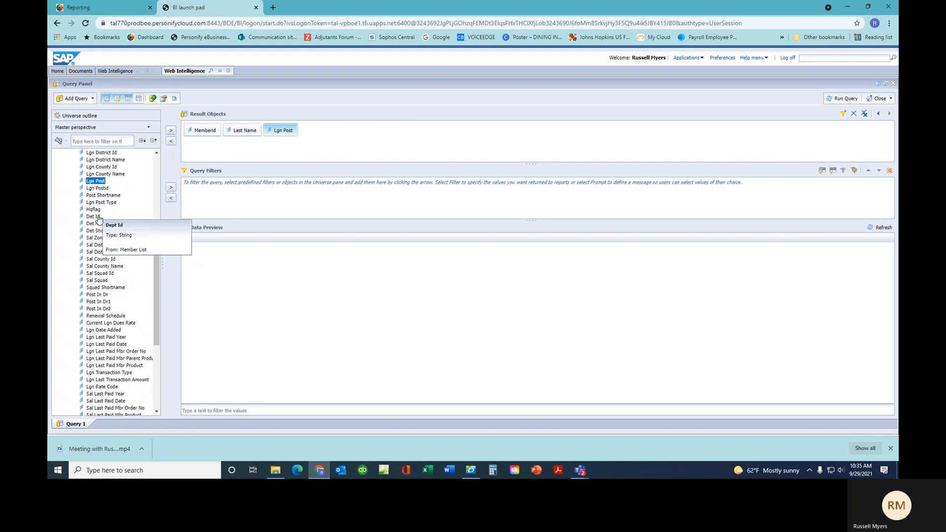
{"action": "left_click", "coordinate": [98, 248]}
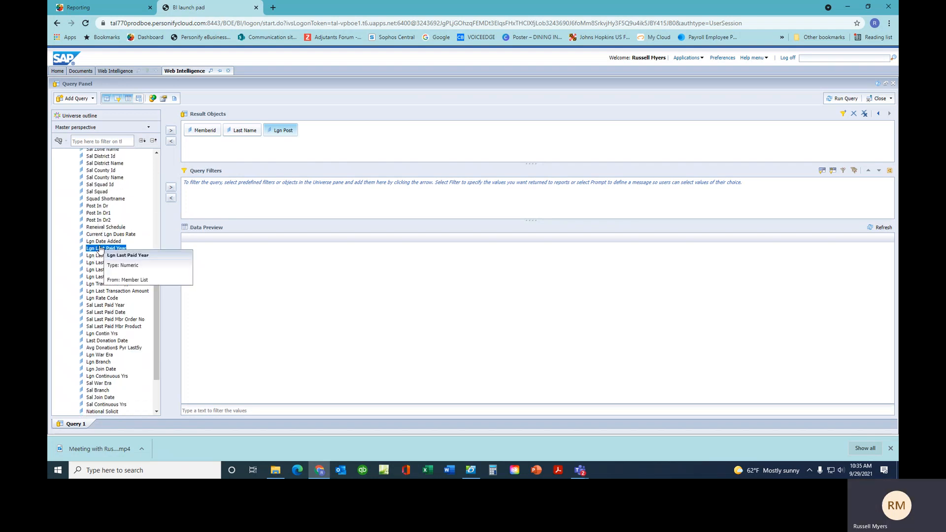
{"action": "left_click", "coordinate": [100, 255], "text": "ctrl"}
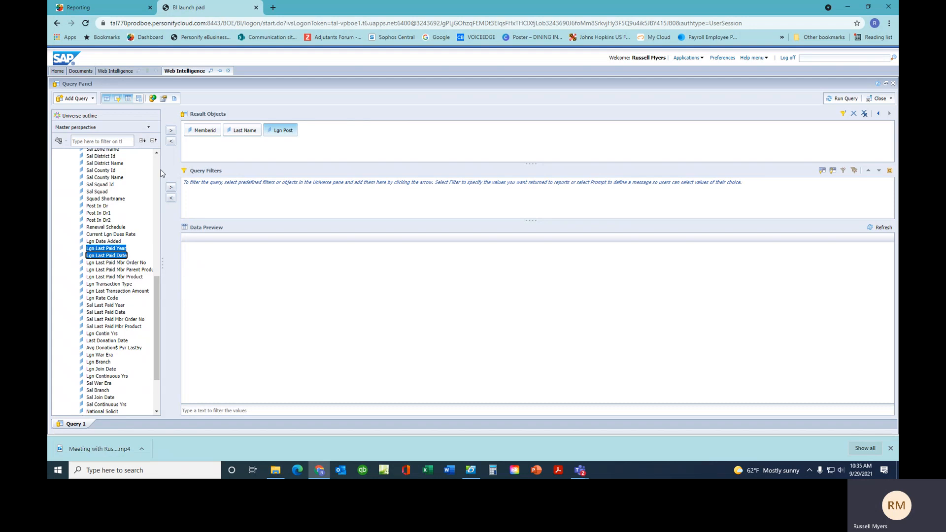
{"action": "left_click", "coordinate": [172, 132]}
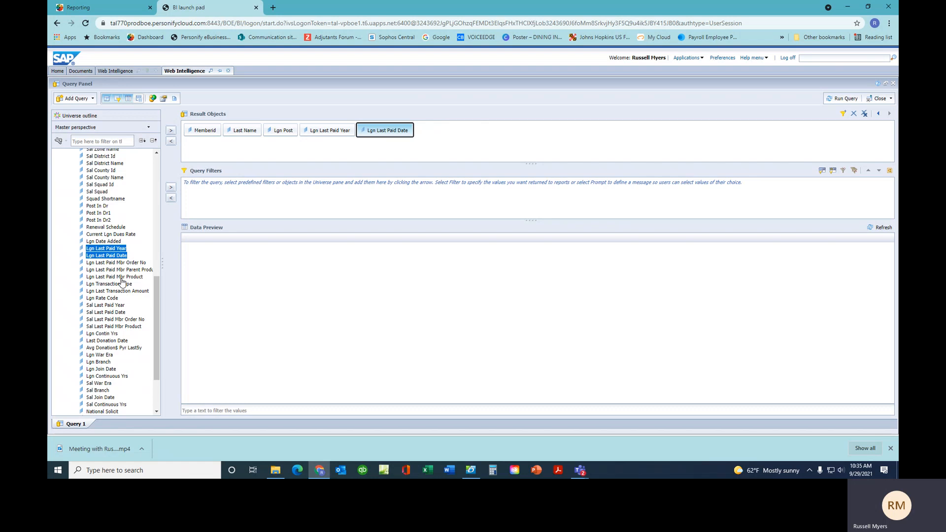
{"action": "left_click", "coordinate": [121, 277]}
{"action": "left_click", "coordinate": [172, 131]}
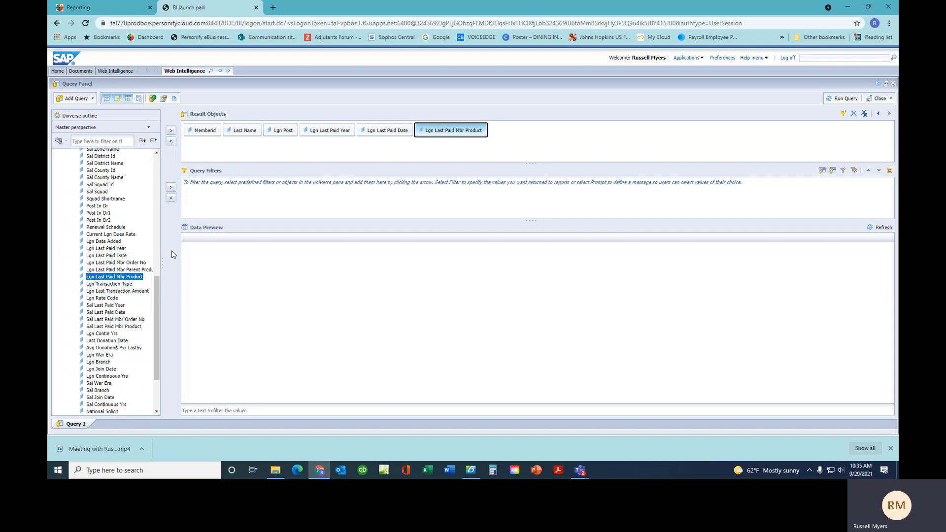
Step: Add Det Short Name, Lgn Post and Lgn Last Paid Date as query filters
{"action": "scroll", "coordinate": [100, 234], "scroll_direction": "up", "scroll_amount": 4}
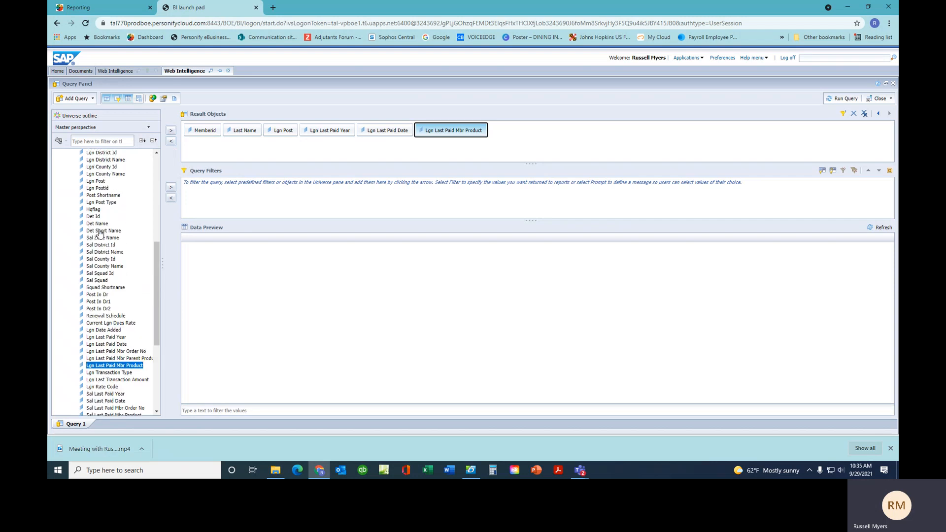
{"action": "left_click", "coordinate": [101, 231]}
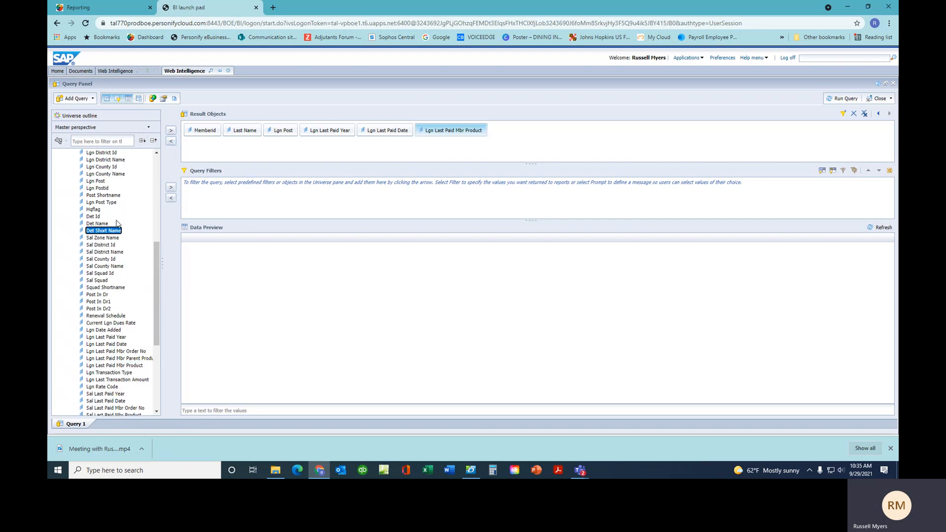
{"action": "left_click", "coordinate": [171, 190]}
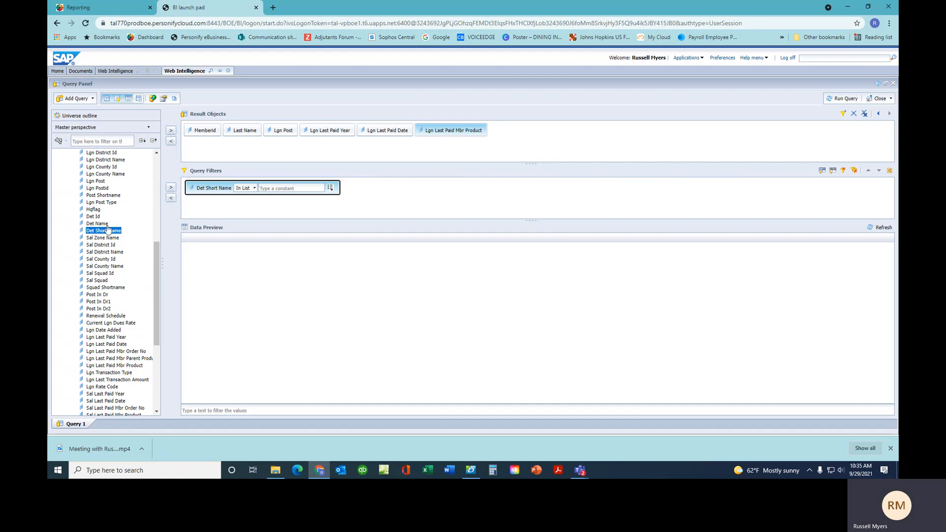
{"action": "scroll", "coordinate": [109, 229], "scroll_direction": "up", "scroll_amount": 2}
{"action": "left_click_drag", "start_coordinate": [279, 131], "coordinate": [254, 206]}
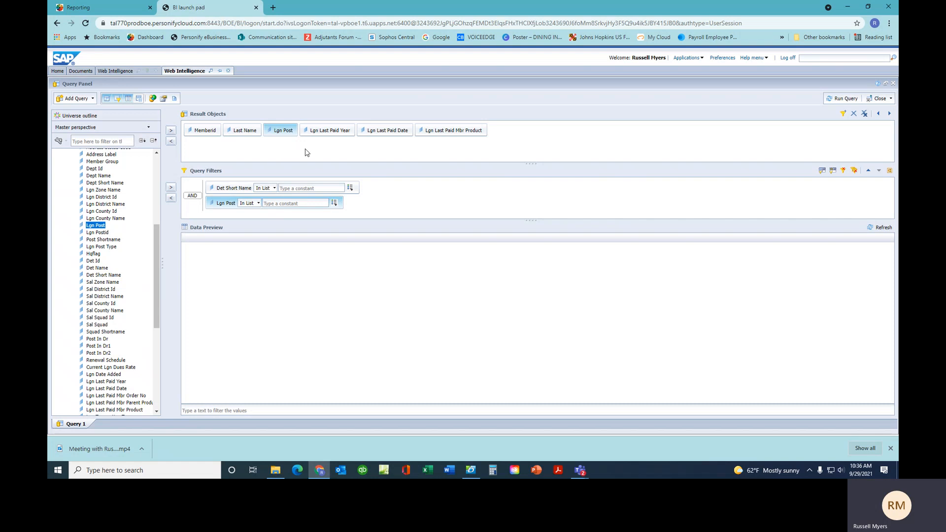
{"action": "left_click_drag", "start_coordinate": [386, 131], "coordinate": [311, 212]}
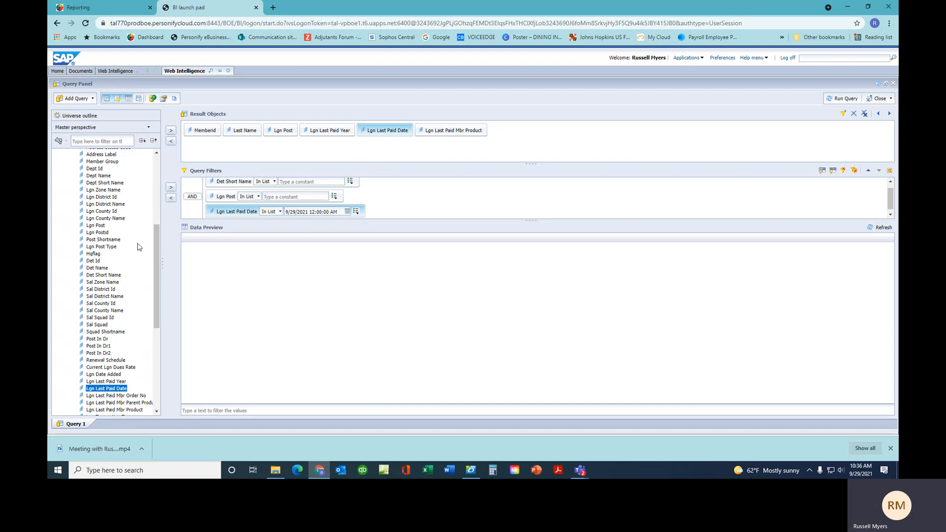
Step: Add Lgn Last Transaction Amount as a query filter and enlarge the filter area to show all four filters
{"action": "scroll", "coordinate": [111, 289], "scroll_direction": "down", "scroll_amount": 2}
{"action": "scroll", "coordinate": [111, 289], "scroll_direction": "down", "scroll_amount": 2}
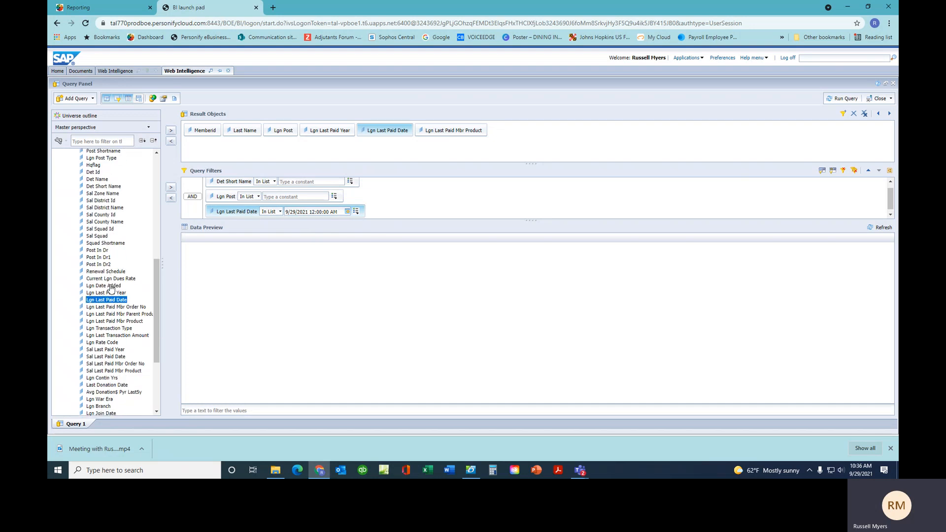
{"action": "left_click", "coordinate": [111, 335]}
{"action": "left_click_drag", "start_coordinate": [111, 340], "coordinate": [394, 221]}
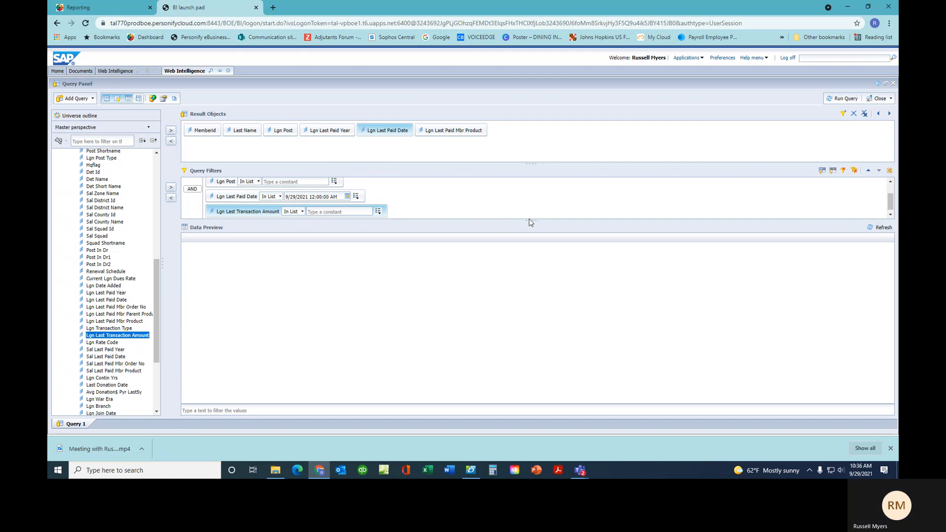
{"action": "left_click_drag", "start_coordinate": [528, 219], "coordinate": [520, 278]}
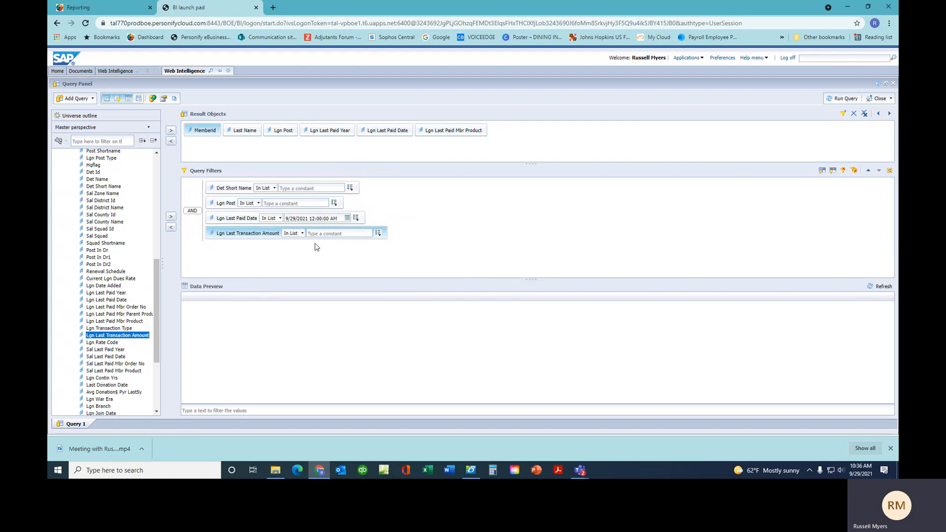
Step: Set the Det Short Name filter to Equal to MD
{"action": "left_click", "coordinate": [274, 188]}
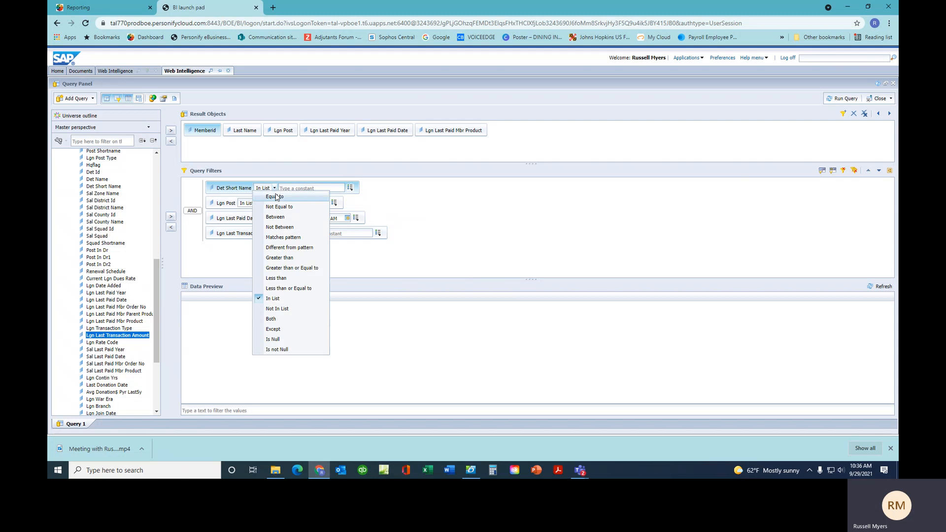
{"action": "left_click", "coordinate": [293, 197]}
{"action": "left_click", "coordinate": [294, 188]}
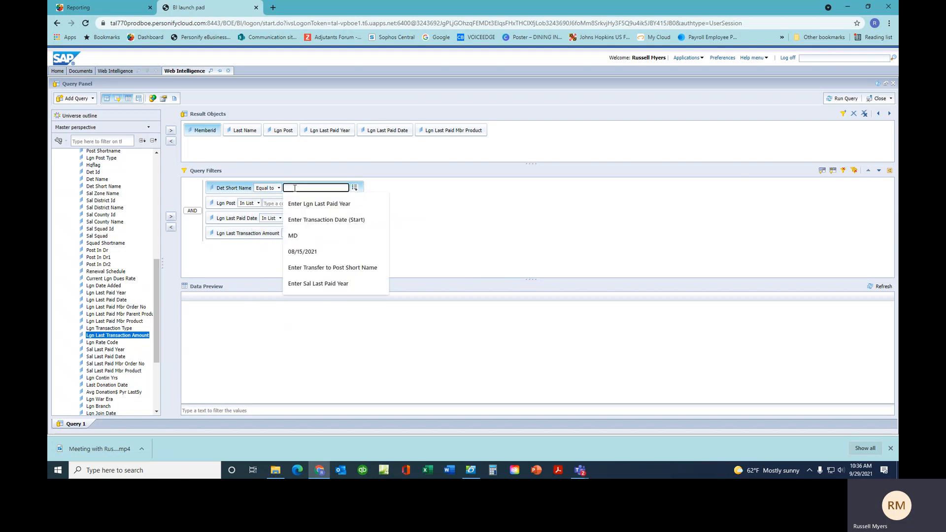
{"action": "left_click", "coordinate": [293, 235]}
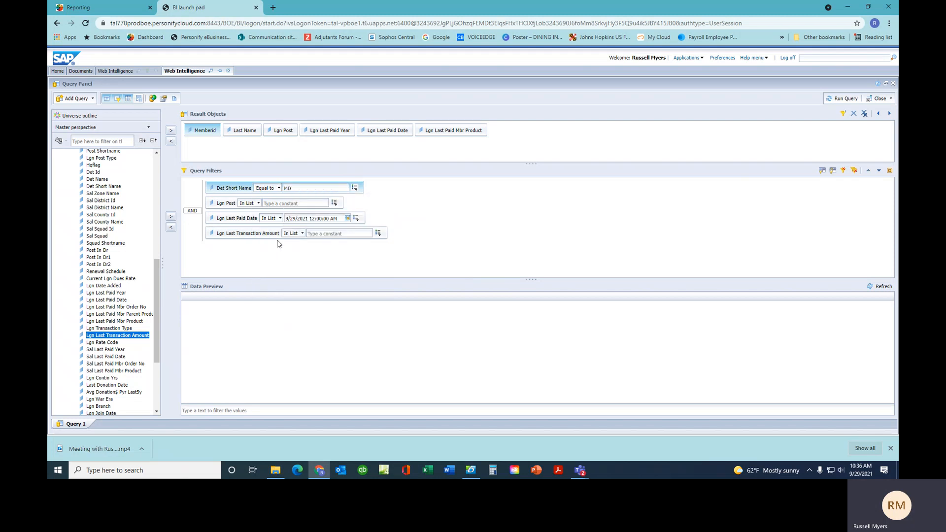
Step: Set the Lgn Post filter to Not Equal to MD Post 0297
{"action": "left_click", "coordinate": [258, 204]}
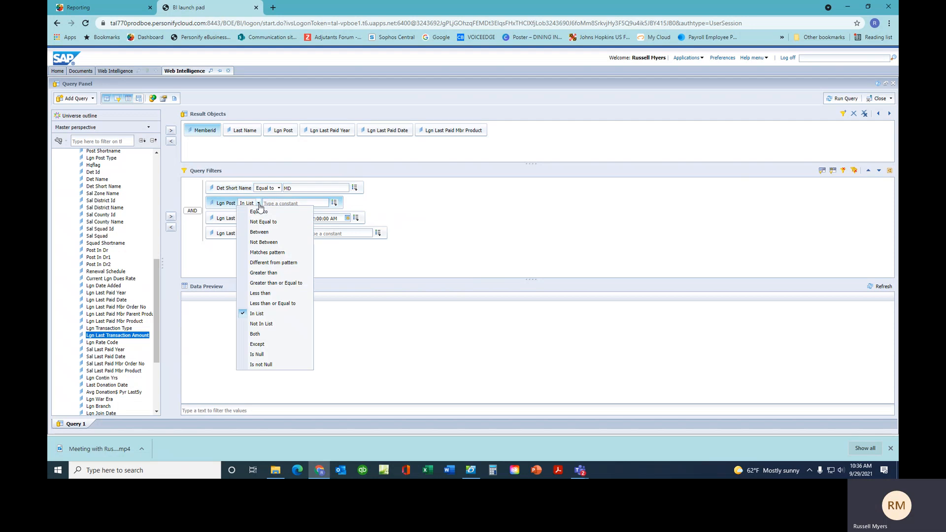
{"action": "left_click", "coordinate": [259, 222]}
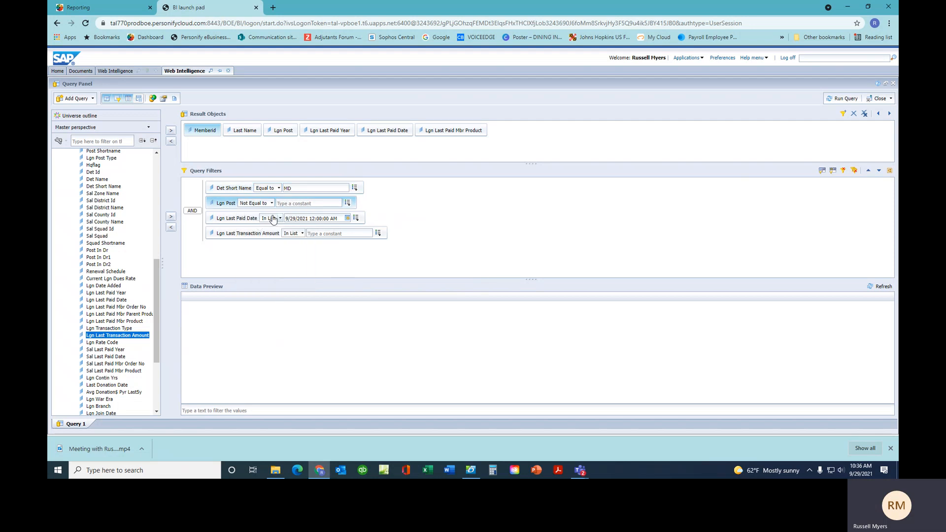
{"action": "left_click", "coordinate": [278, 203]}
{"action": "type", "text": "MD"}
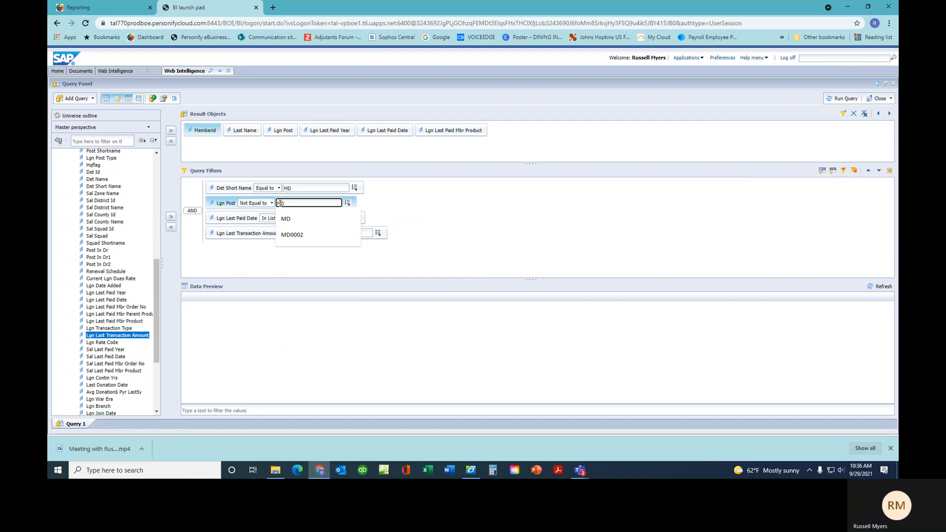
{"action": "key", "text": "BackSpace"}
{"action": "key", "text": "BackSpace"}
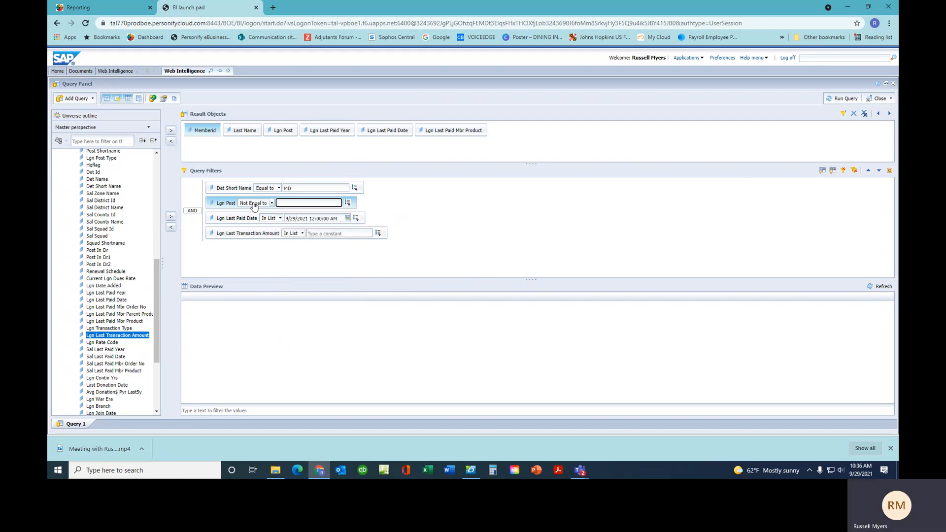
{"action": "left_click", "coordinate": [223, 205]}
{"action": "left_click", "coordinate": [292, 203]}
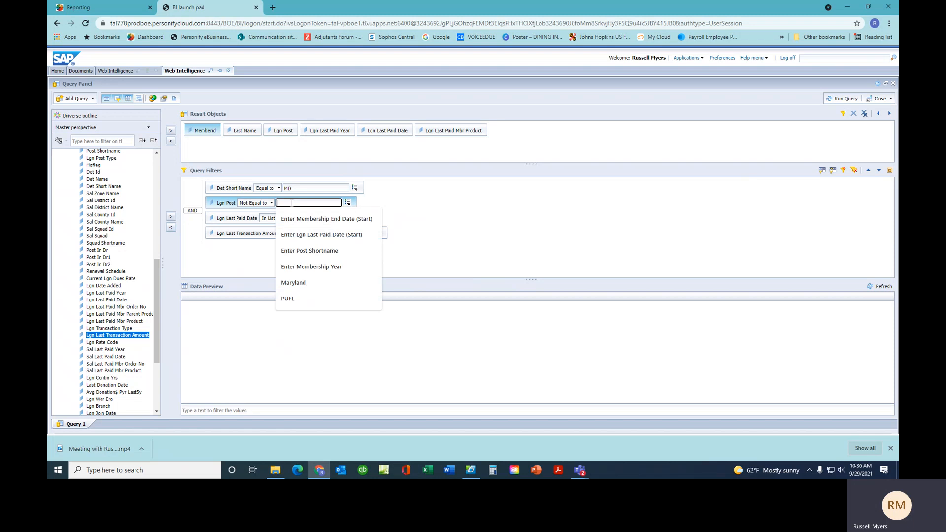
{"action": "type", "text": "MD Post "}
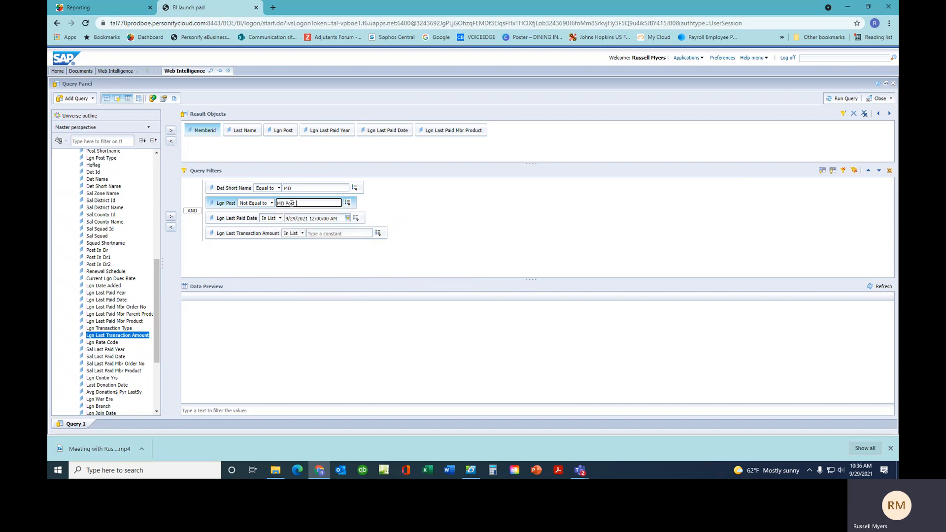
{"action": "type", "text": "0297"}
{"action": "left_click", "coordinate": [288, 272]}
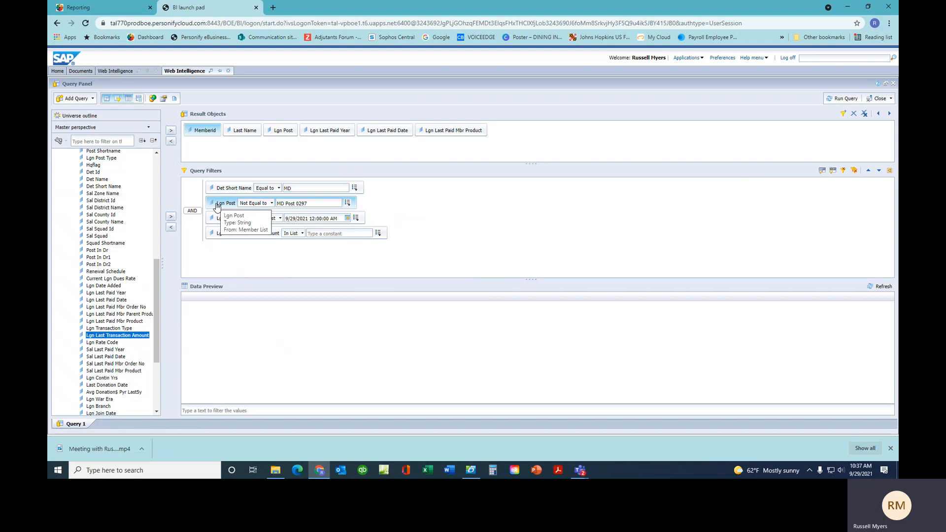
Step: Remove the Lgn Post filter and set the Lgn Last Paid Date filter to Between 8/1/2021 and 9/1/2021
{"action": "left_click", "coordinate": [171, 229]}
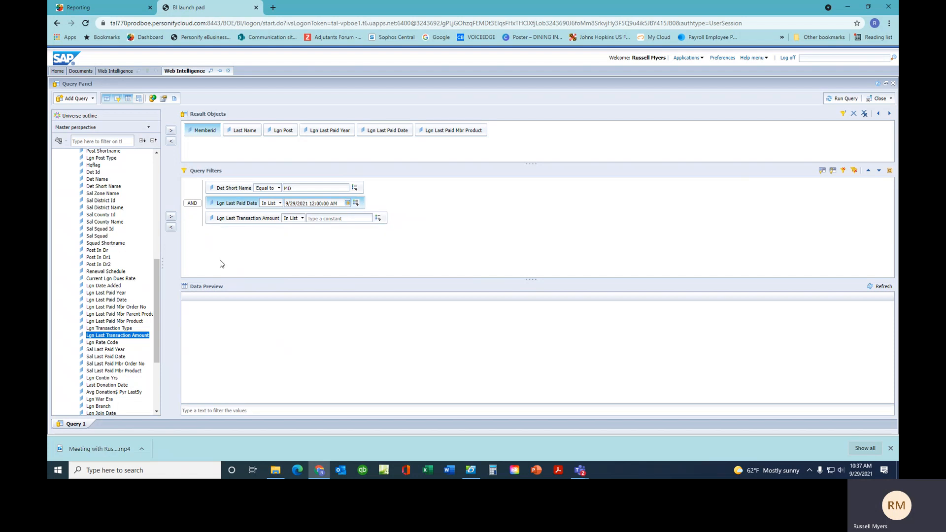
{"action": "left_click", "coordinate": [278, 203]}
{"action": "left_click", "coordinate": [280, 232]}
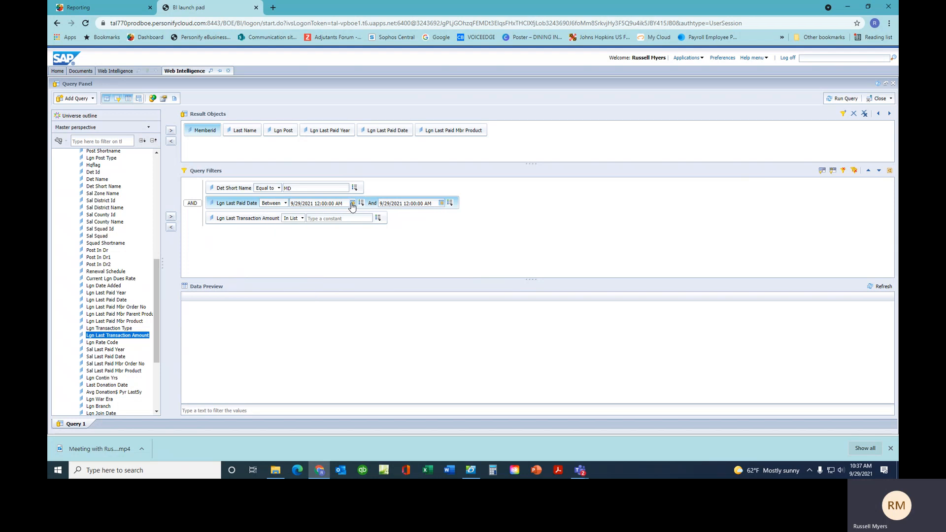
{"action": "left_click", "coordinate": [352, 204]}
{"action": "left_click", "coordinate": [293, 213]}
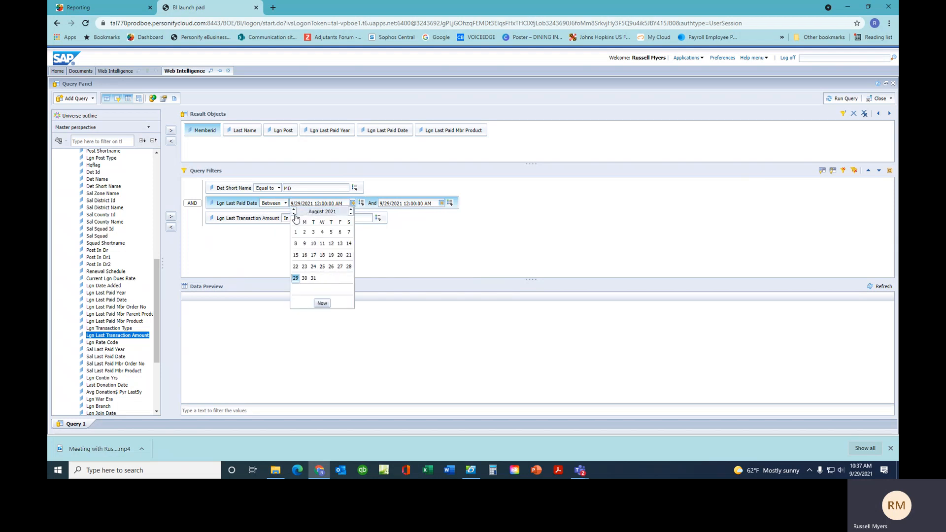
{"action": "left_click", "coordinate": [296, 232]}
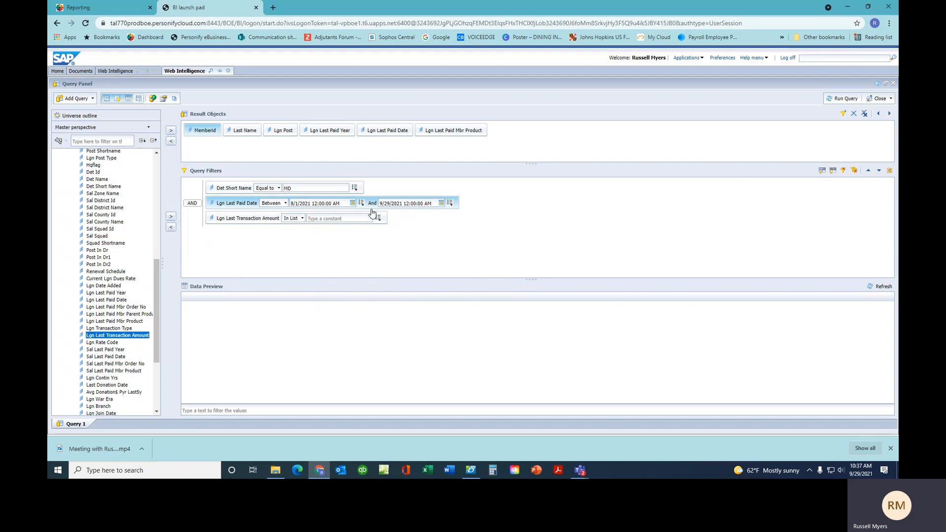
{"action": "left_click", "coordinate": [440, 204]}
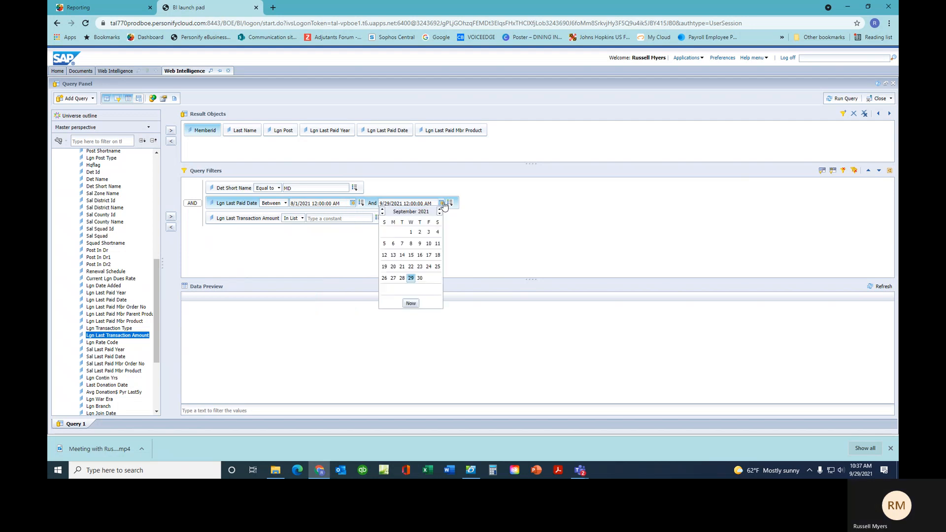
{"action": "left_click", "coordinate": [411, 232]}
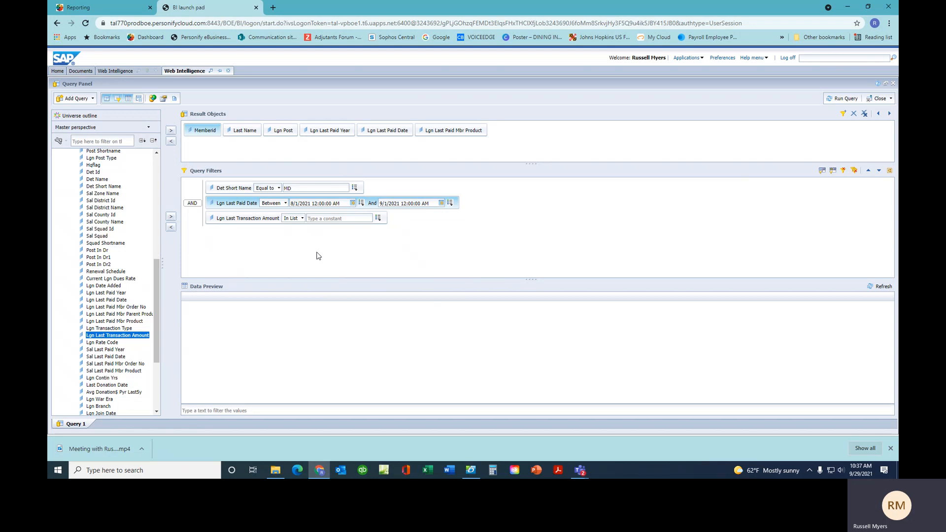
Step: Set the Lgn Last Transaction Amount filter to Greater than 29
{"action": "left_click", "coordinate": [302, 218]}
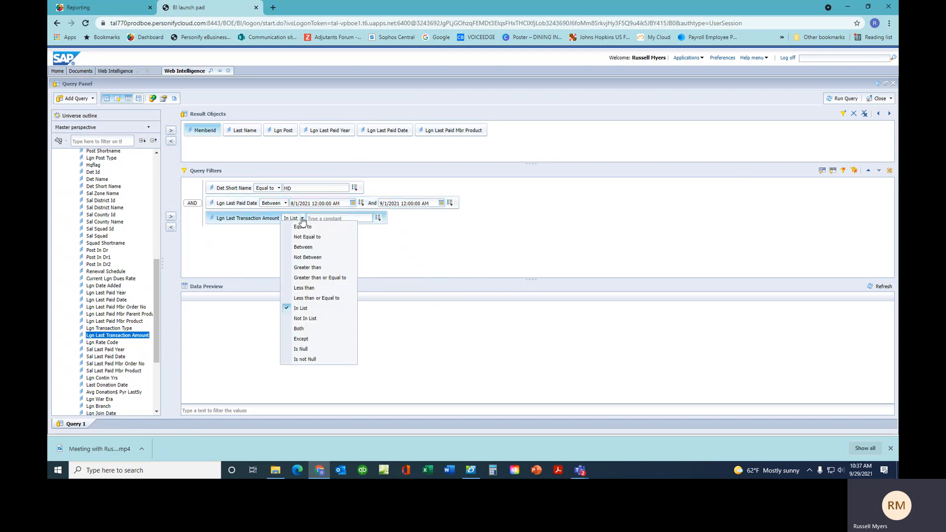
{"action": "left_click", "coordinate": [299, 267]}
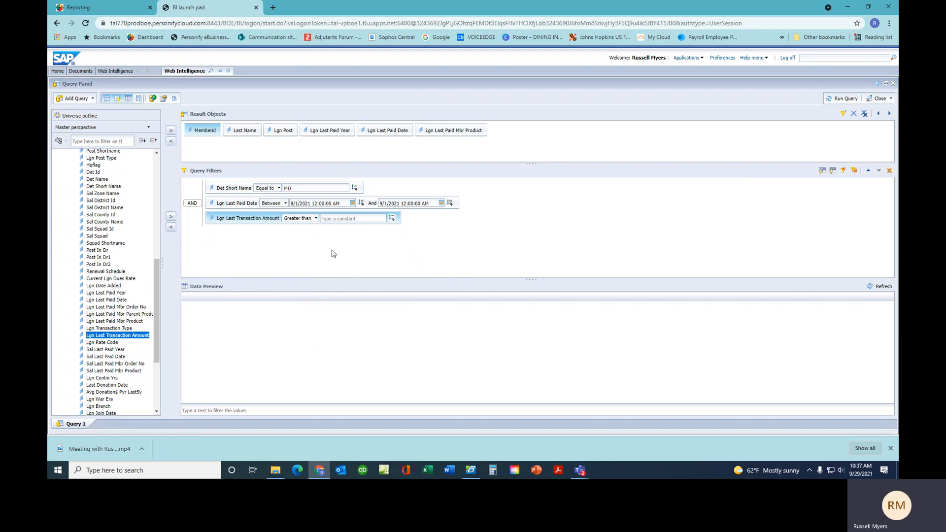
{"action": "left_click", "coordinate": [332, 219]}
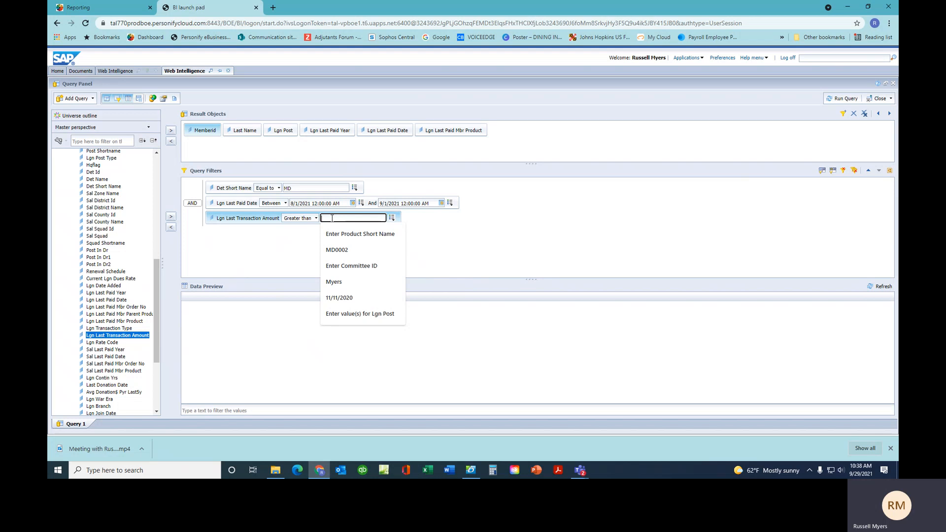
{"action": "type", "text": "29"}
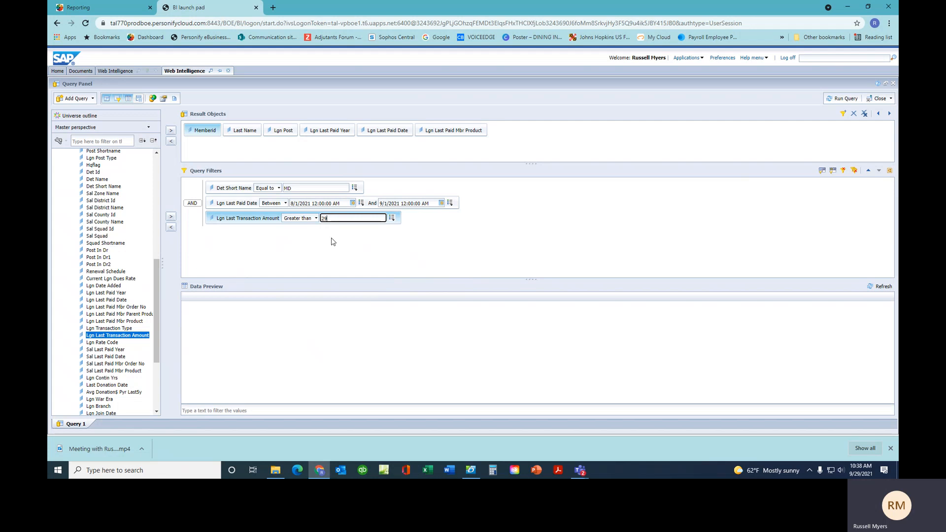
{"action": "left_click", "coordinate": [331, 241]}
Step: Replace the Det Short Name filter with a Dept Short Name filter set to In List MD, and run the query
{"action": "left_click", "coordinate": [157, 153]}
{"action": "scroll", "coordinate": [156, 153], "scroll_direction": "up", "scroll_amount": 5}
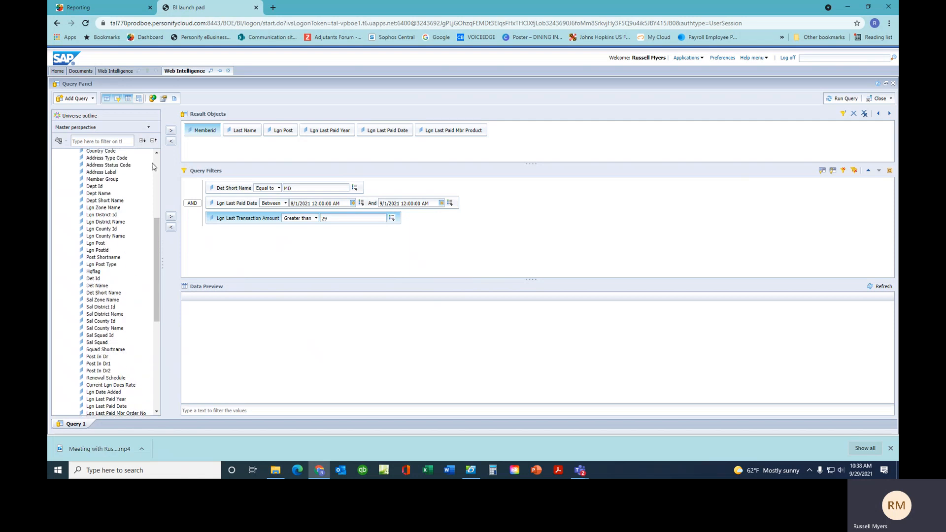
{"action": "left_click", "coordinate": [109, 215]}
{"action": "left_click", "coordinate": [109, 222]}
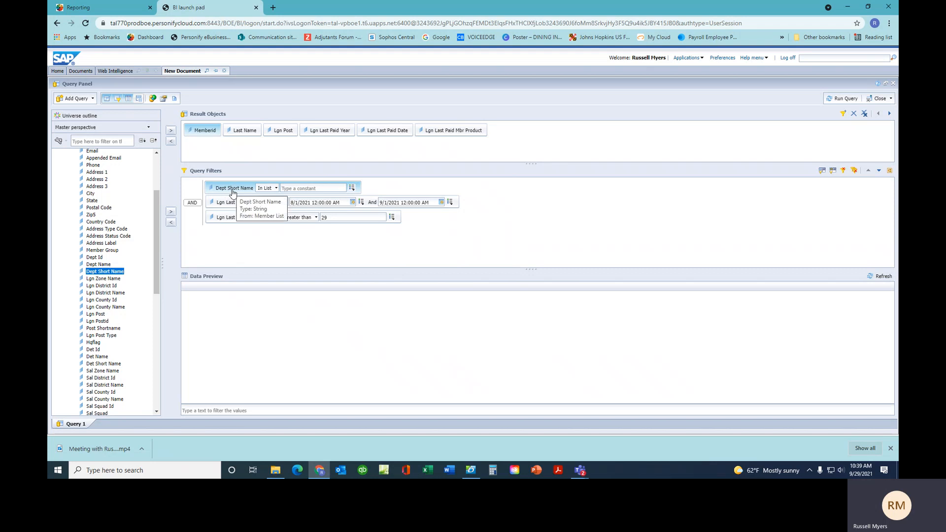
{"action": "left_click", "coordinate": [293, 187]}
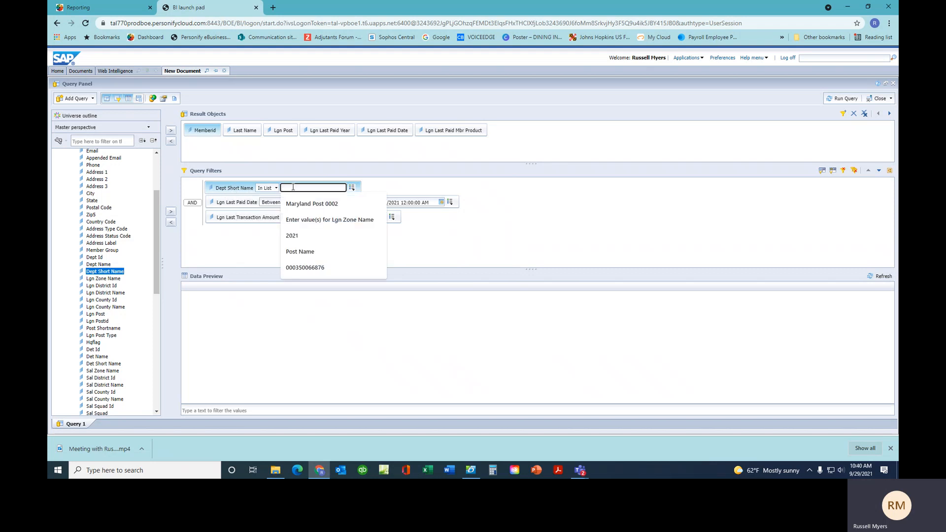
{"action": "type", "text": "MD"}
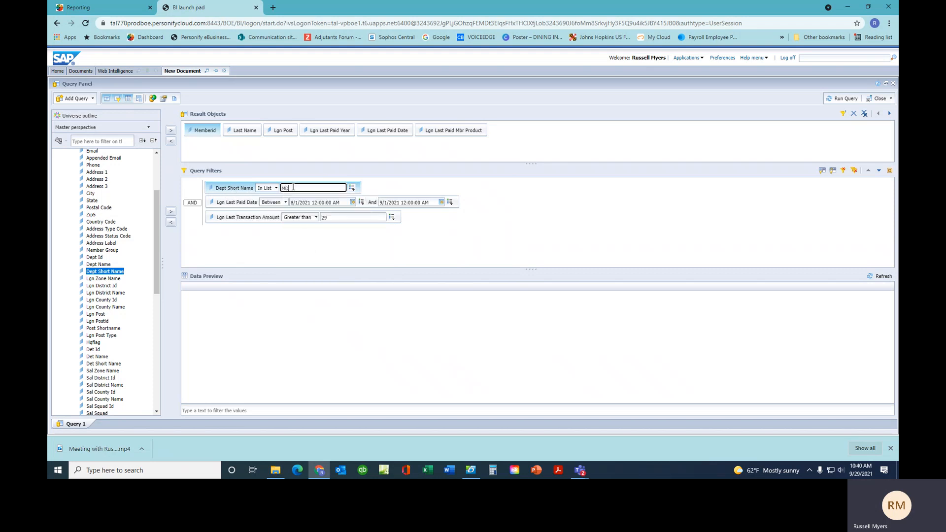
{"action": "left_click", "coordinate": [279, 249]}
{"action": "left_click", "coordinate": [833, 101]}
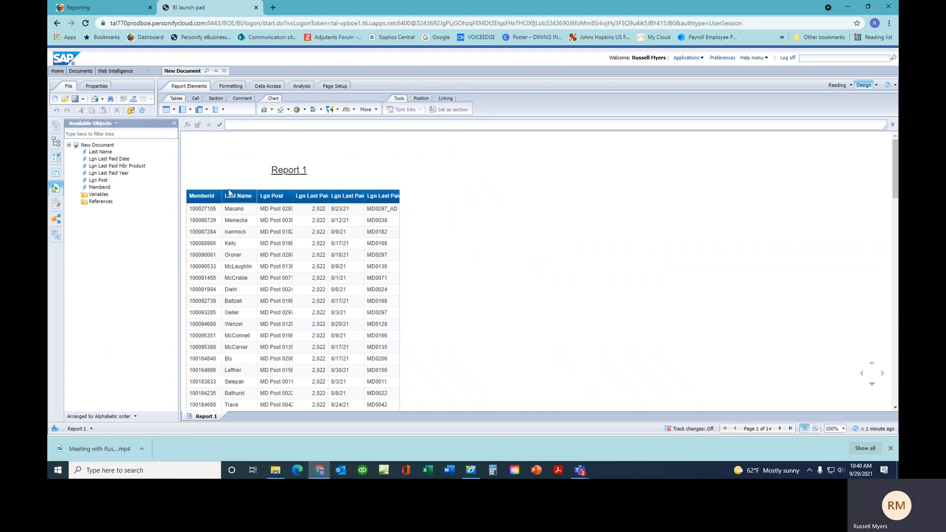
Step: Export Report 1 as an Excel (.xlsx) file and open the download in Excel with editing enabled
{"action": "left_click", "coordinate": [134, 100]}
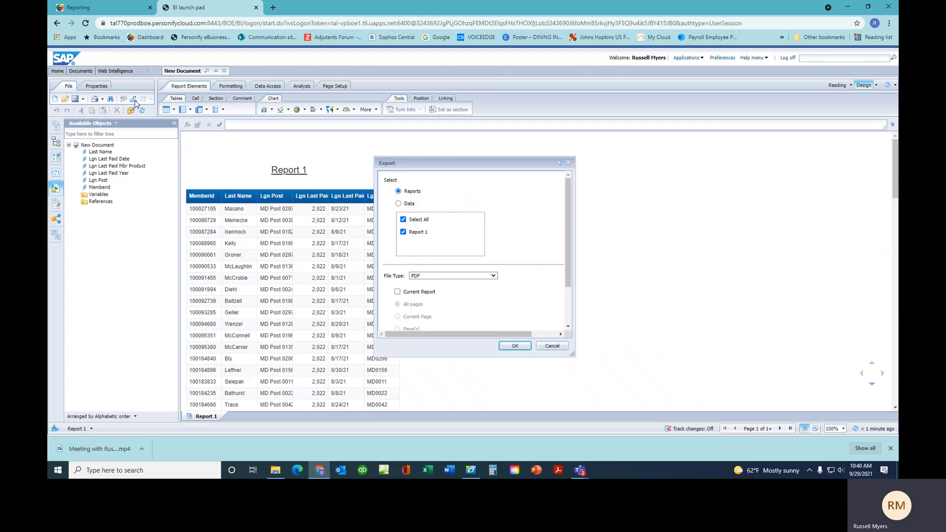
{"action": "left_click", "coordinate": [428, 276]}
{"action": "left_click", "coordinate": [428, 291]}
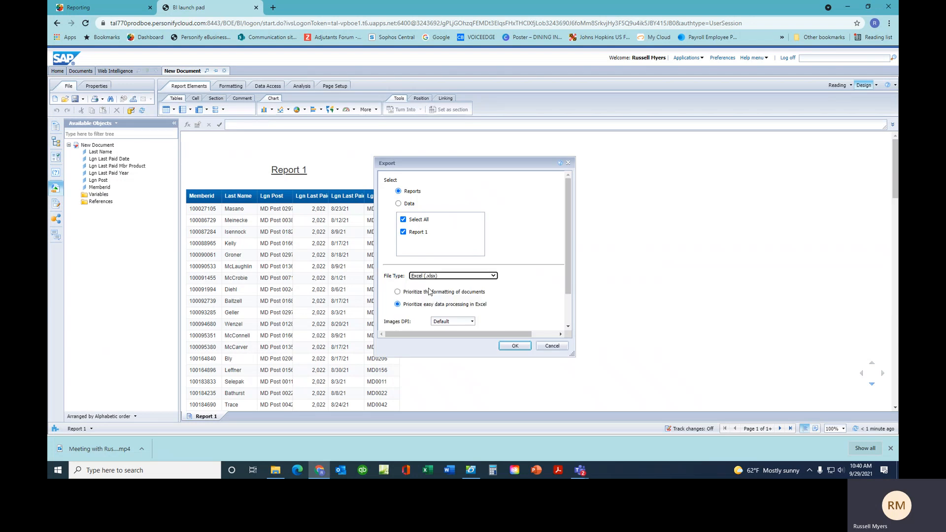
{"action": "left_click", "coordinate": [514, 346]}
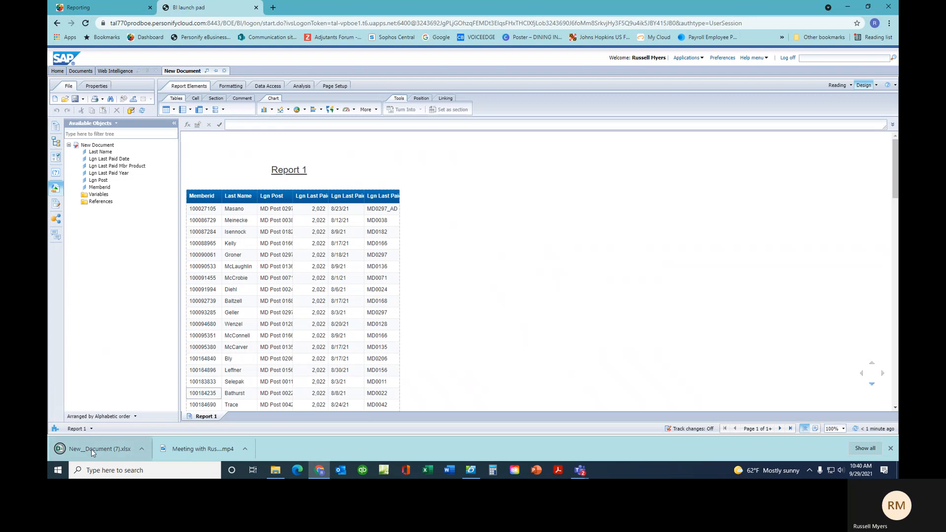
{"action": "left_click", "coordinate": [90, 450]}
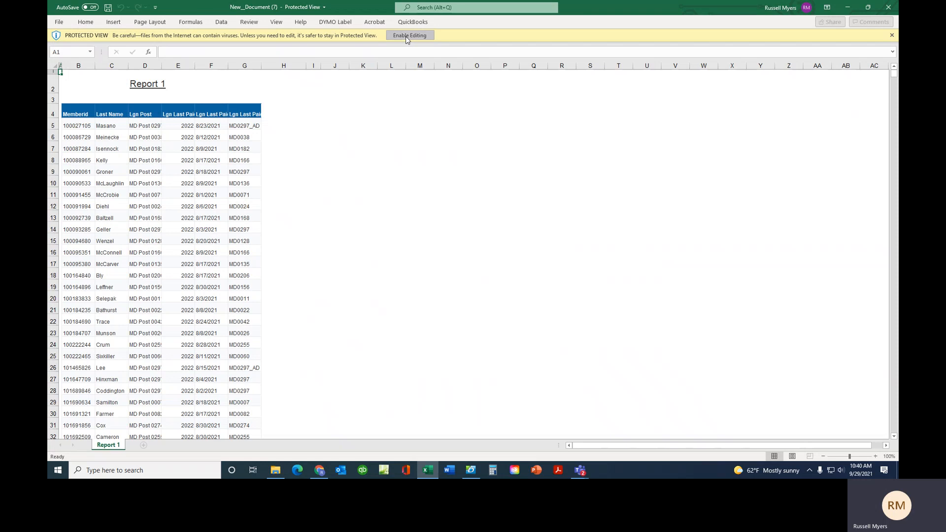
{"action": "left_click", "coordinate": [407, 36]}
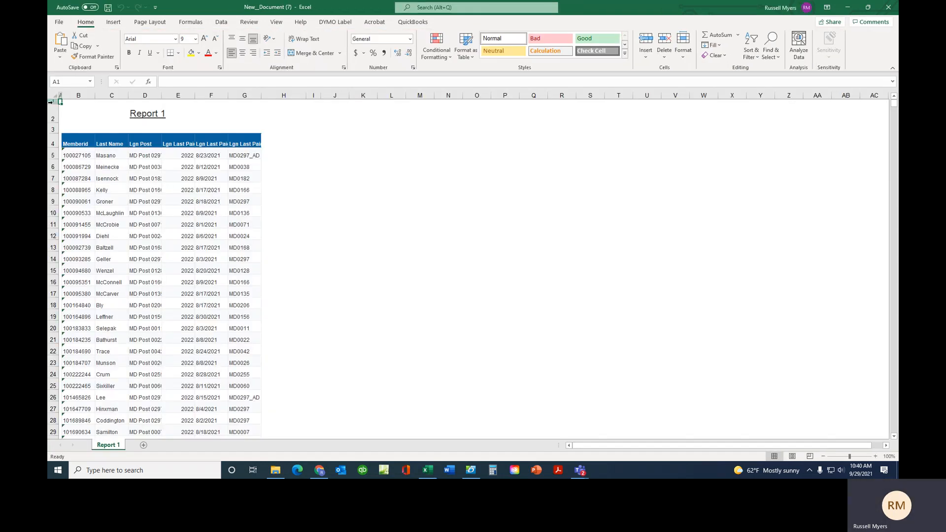
Step: Delete rows 1 to 3 above the column headers and the empty column A before Memberid
{"action": "left_click_drag", "start_coordinate": [50, 101], "coordinate": [52, 129]}
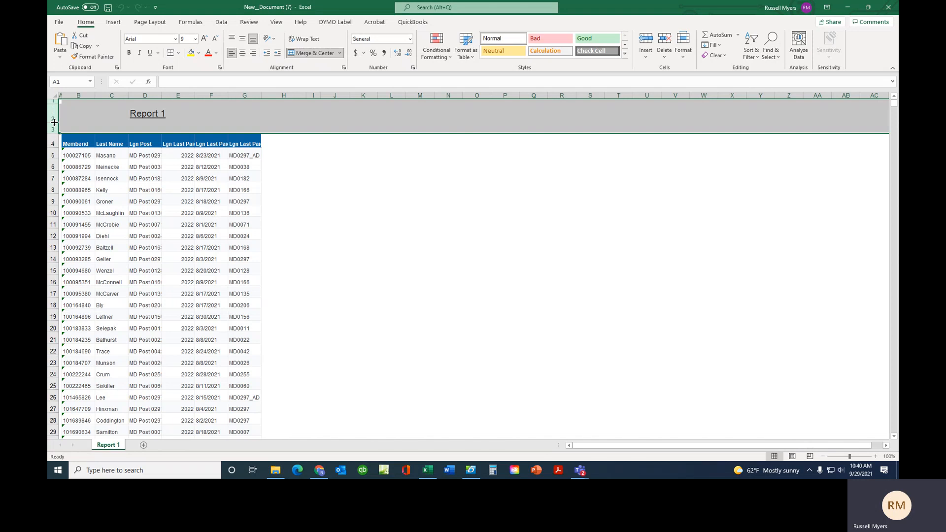
{"action": "right_click", "coordinate": [52, 119]}
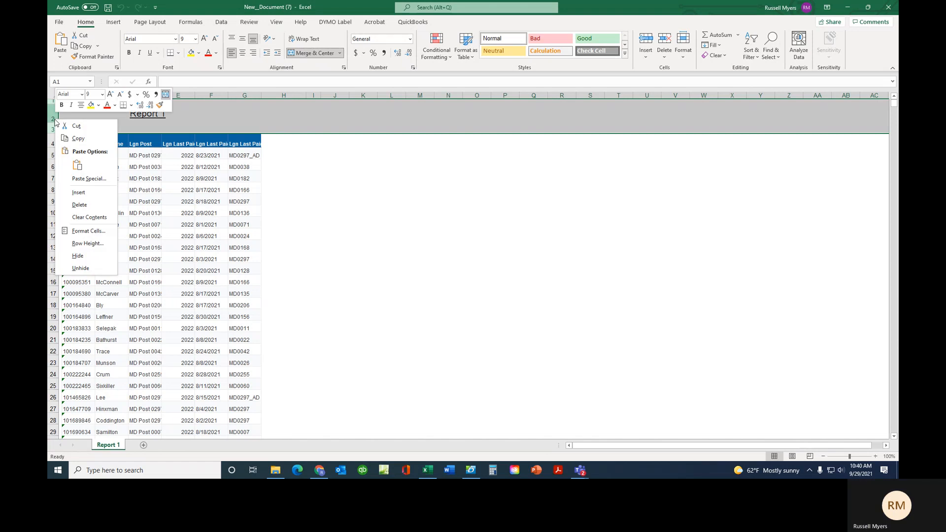
{"action": "left_click", "coordinate": [77, 207]}
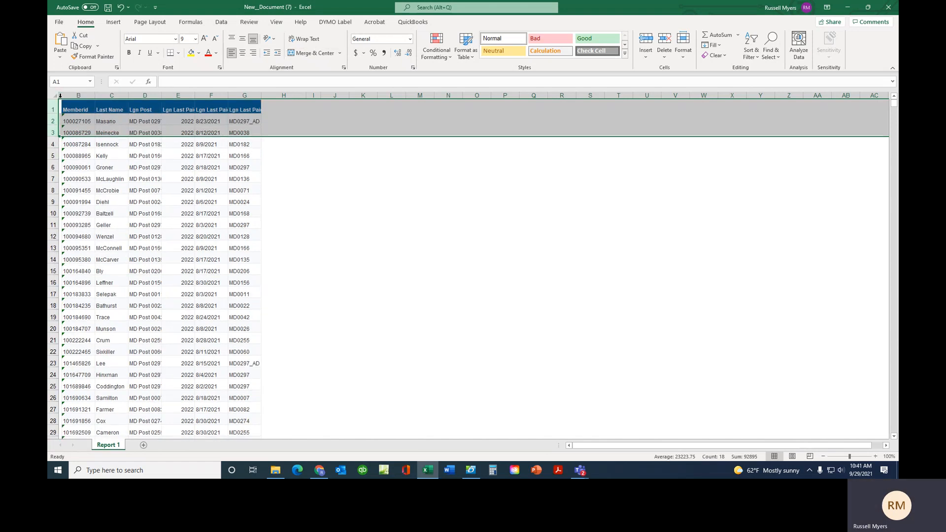
{"action": "left_click", "coordinate": [59, 96]}
{"action": "right_click", "coordinate": [60, 96]}
{"action": "left_click", "coordinate": [84, 185]}
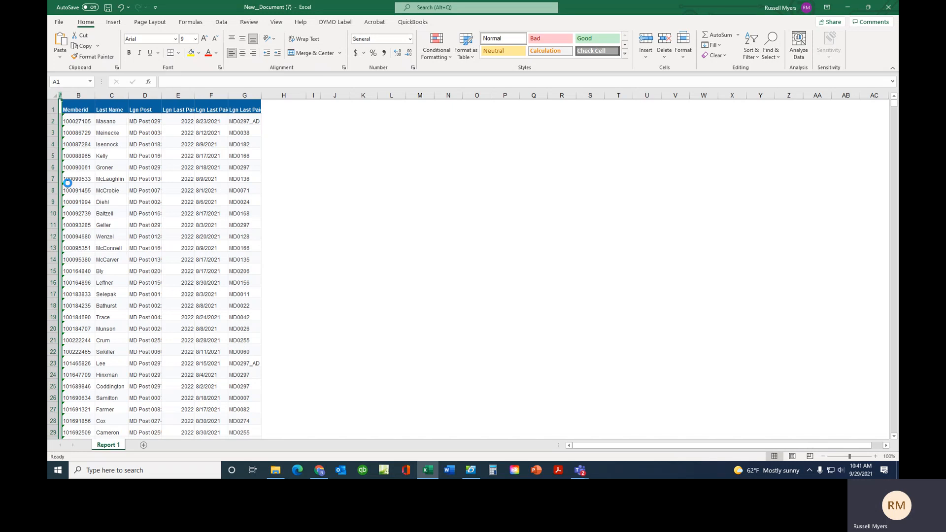
{"action": "left_click", "coordinate": [187, 200]}
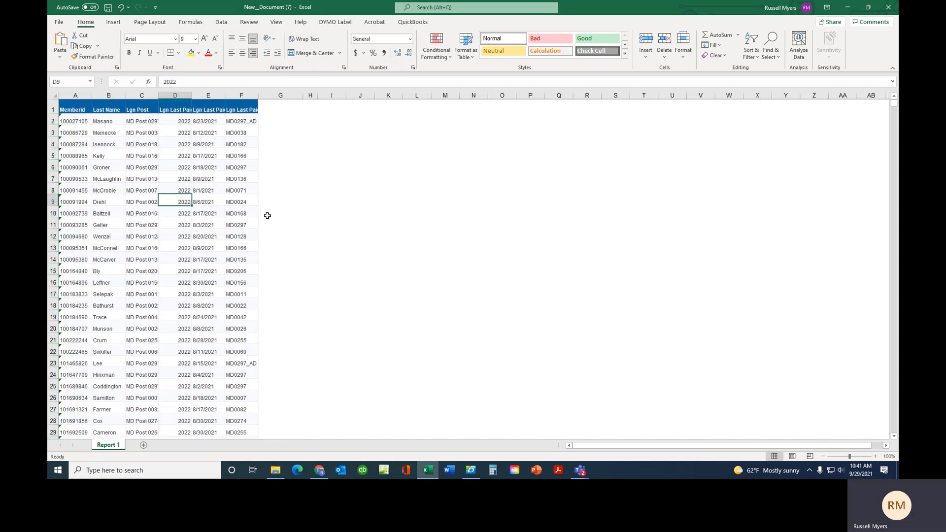
Step: Delete the Memberid column from the exported report
{"action": "scroll", "coordinate": [266, 216], "scroll_direction": "down", "scroll_amount": 5}
{"action": "scroll", "coordinate": [267, 216], "scroll_direction": "down", "scroll_amount": 16}
{"action": "scroll", "coordinate": [267, 216], "scroll_direction": "up", "scroll_amount": 16}
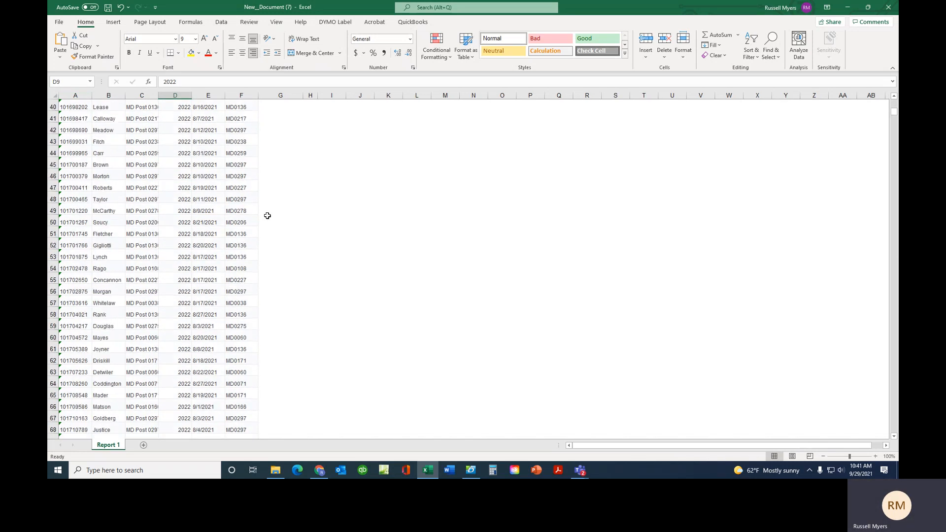
{"action": "scroll", "coordinate": [267, 216], "scroll_direction": "up", "scroll_amount": 5}
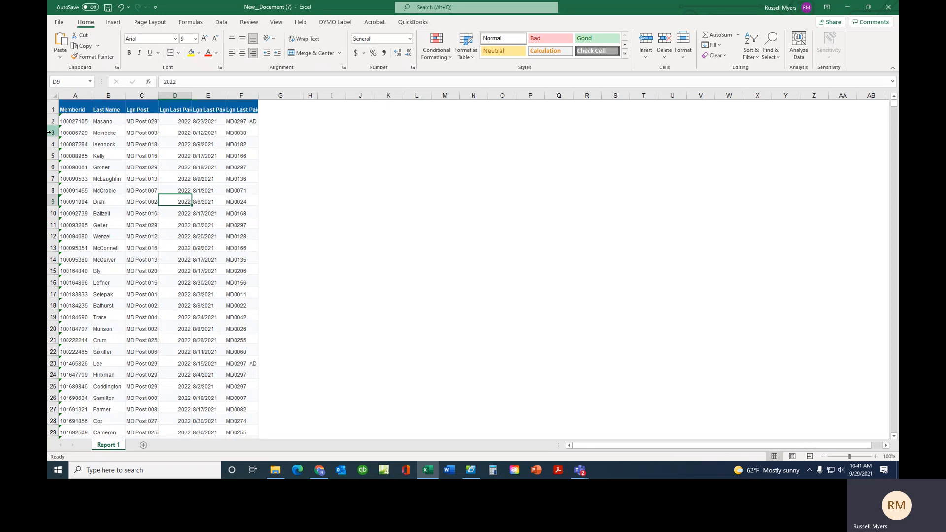
{"action": "left_click", "coordinate": [71, 96]}
{"action": "right_click", "coordinate": [71, 96]}
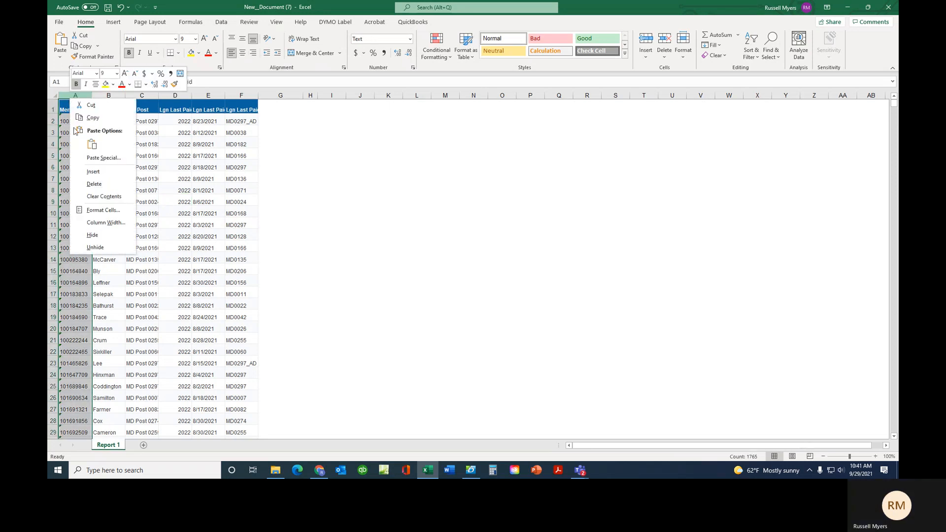
{"action": "left_click", "coordinate": [87, 185]}
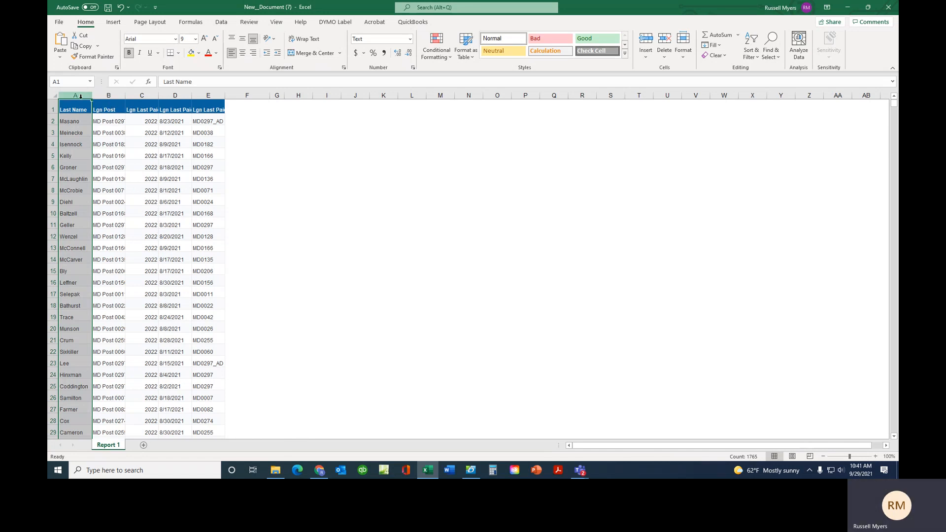
{"action": "left_click", "coordinate": [108, 95]}
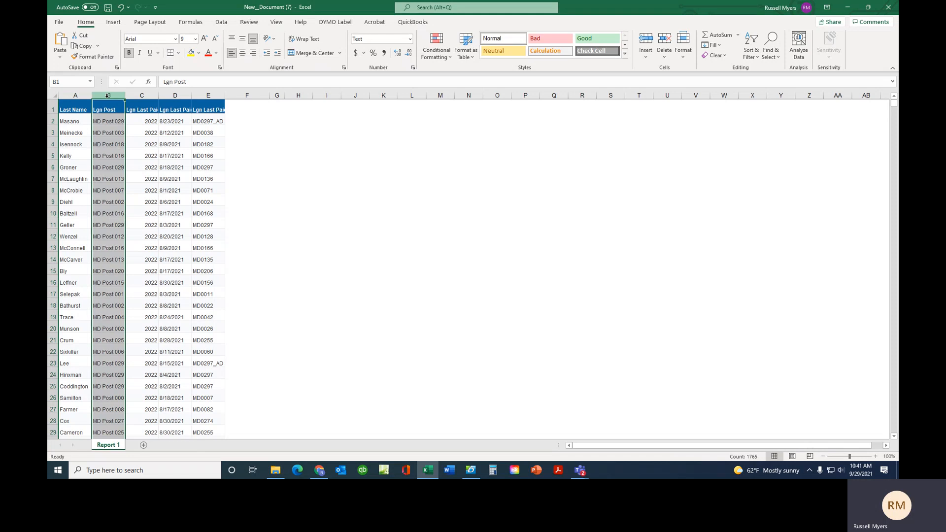
{"action": "right_click", "coordinate": [108, 99]}
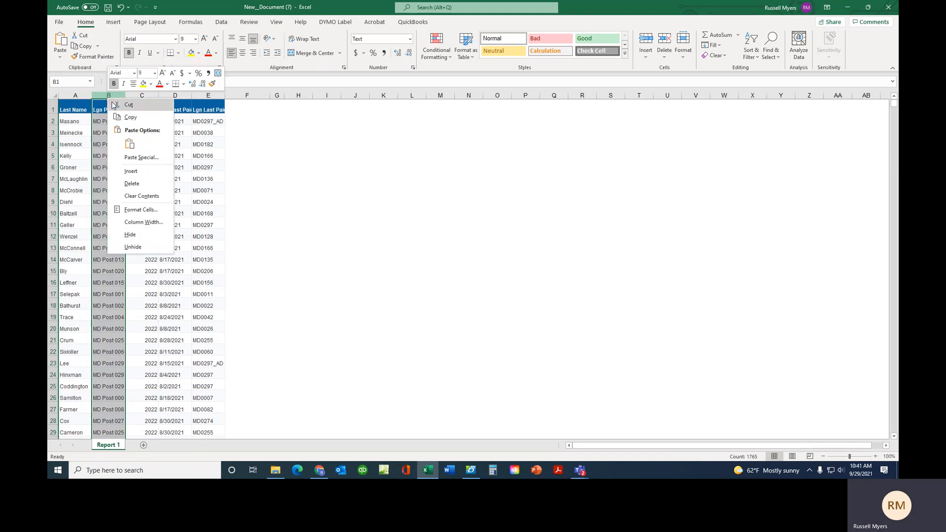
{"action": "left_click", "coordinate": [203, 94]}
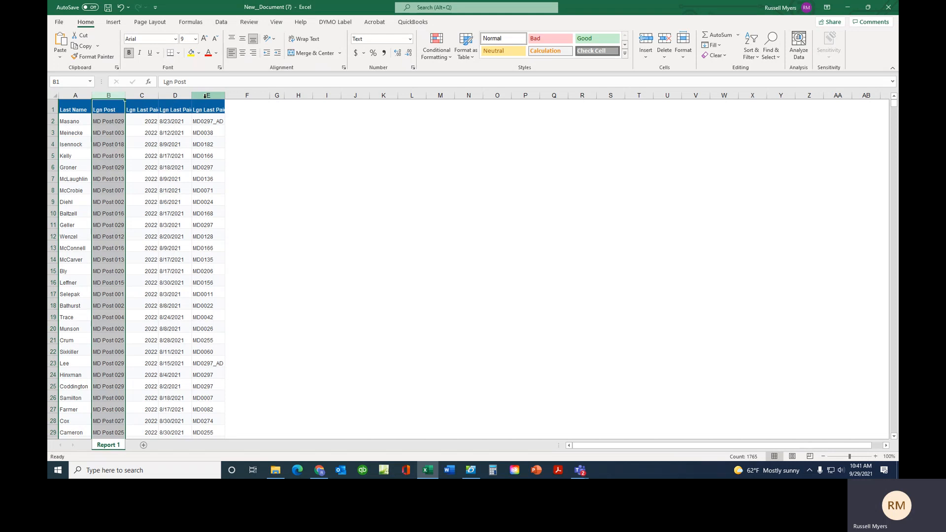
Step: Autofit the Lgn Last Paid Mbr Product column E and paste a copy of it into column K
{"action": "left_click", "coordinate": [206, 95]}
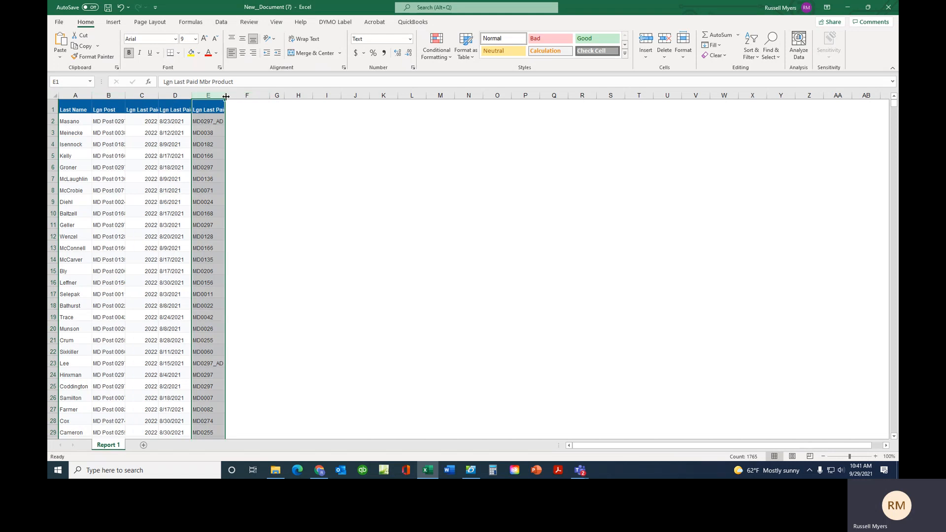
{"action": "double_click", "coordinate": [225, 96]}
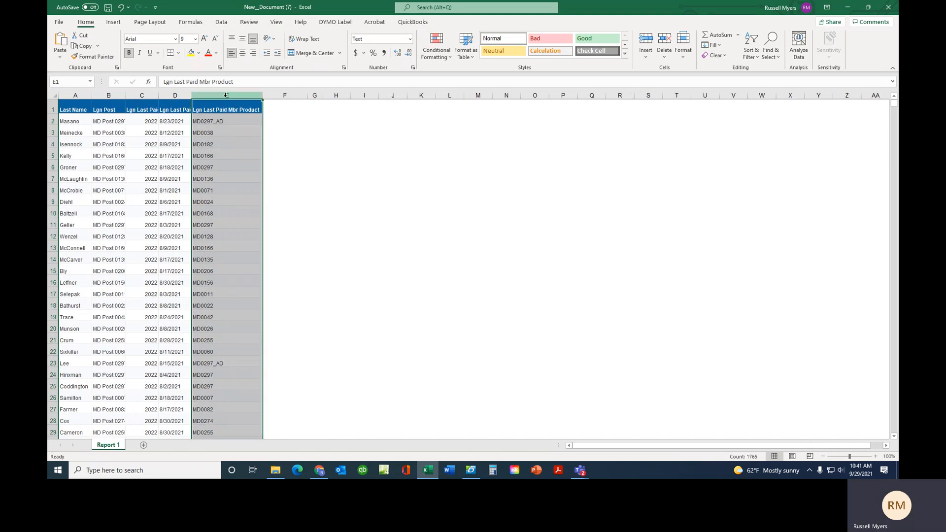
{"action": "right_click", "coordinate": [226, 95]}
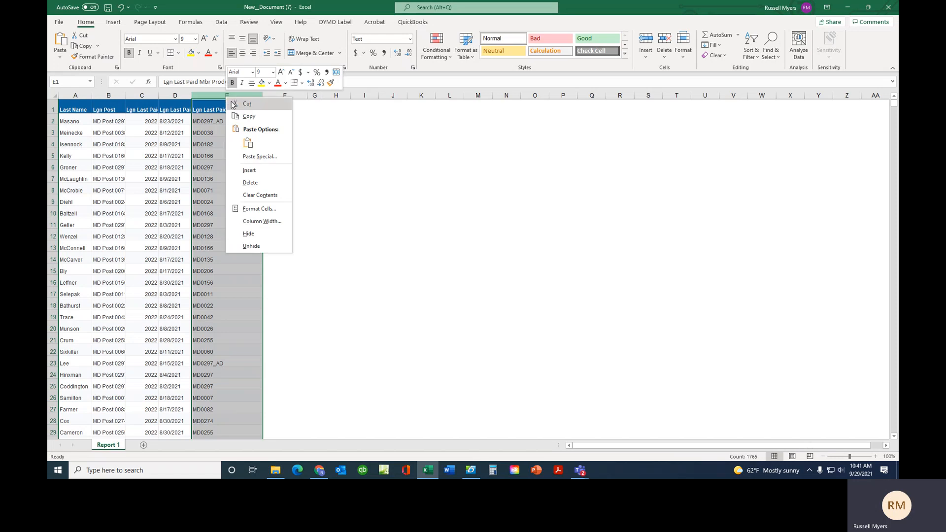
{"action": "left_click", "coordinate": [236, 104]}
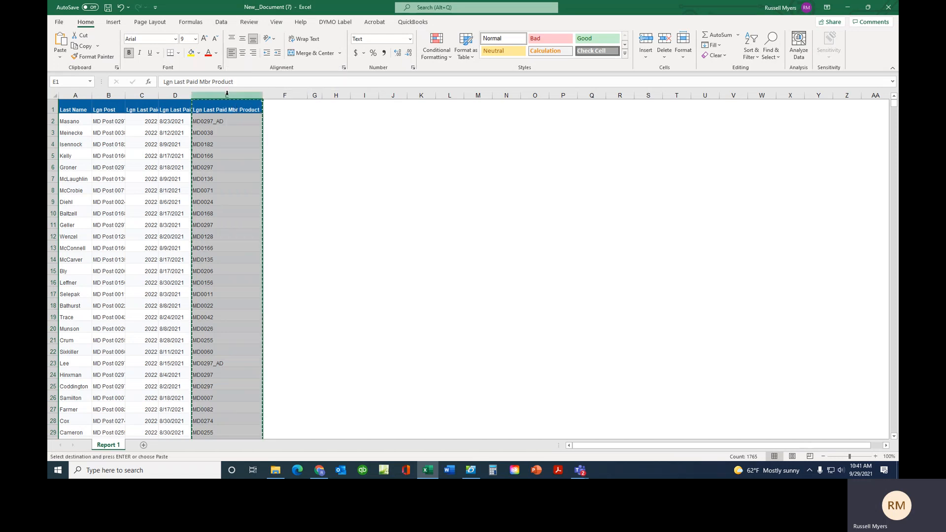
{"action": "left_click", "coordinate": [237, 115]}
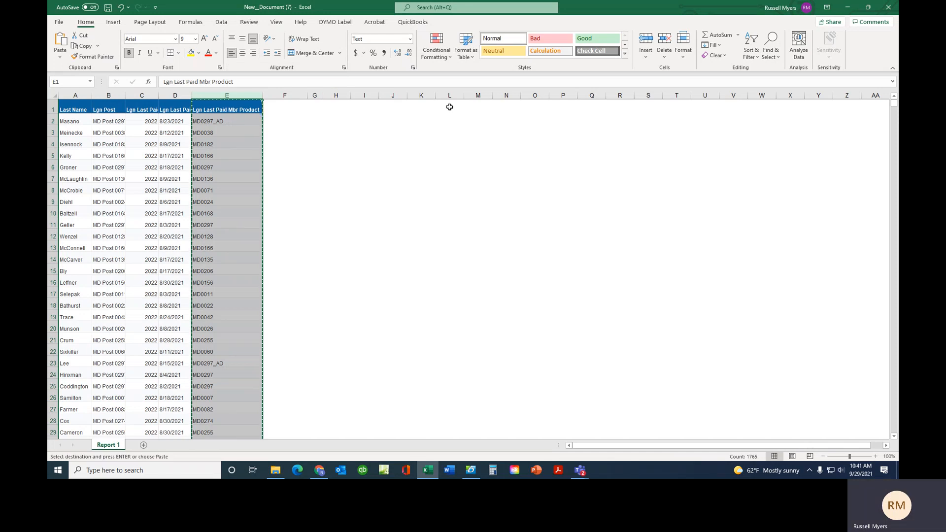
{"action": "right_click", "coordinate": [422, 95]}
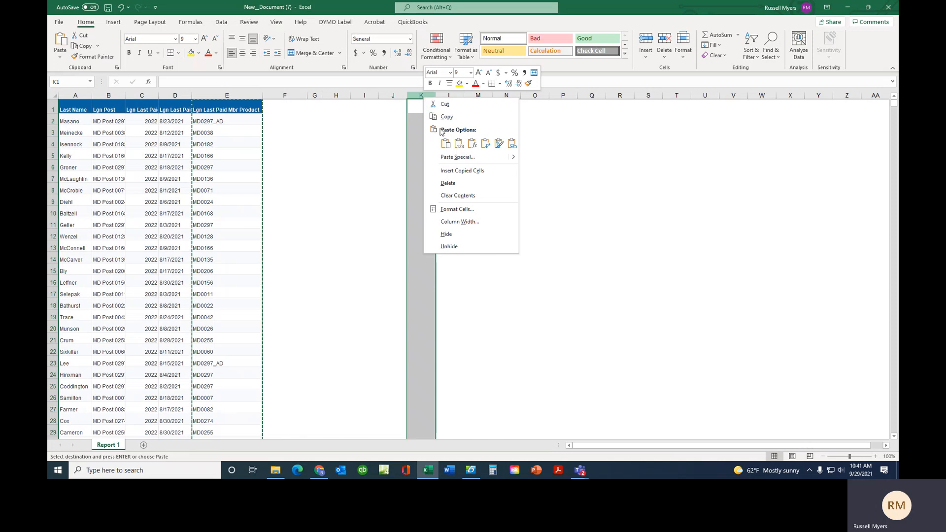
{"action": "left_click", "coordinate": [446, 144]}
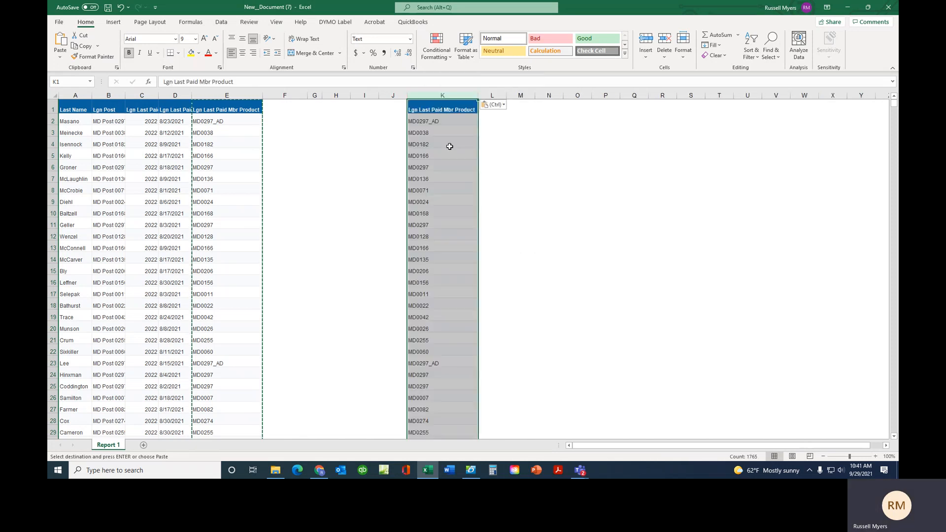
Step: Remove the duplicate values from the copied Lgn Last Paid Mbr Product column K, treating its first row as a header
{"action": "left_click", "coordinate": [449, 147]}
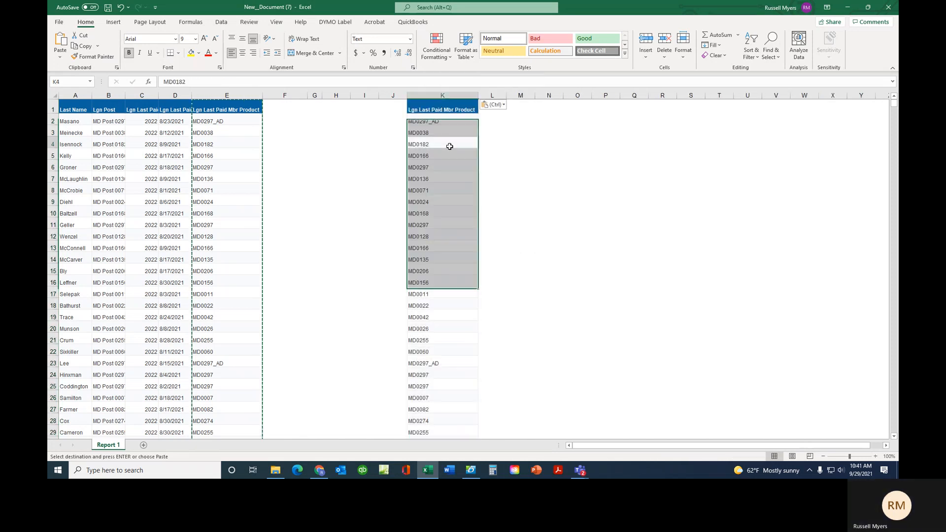
{"action": "left_click", "coordinate": [443, 97]}
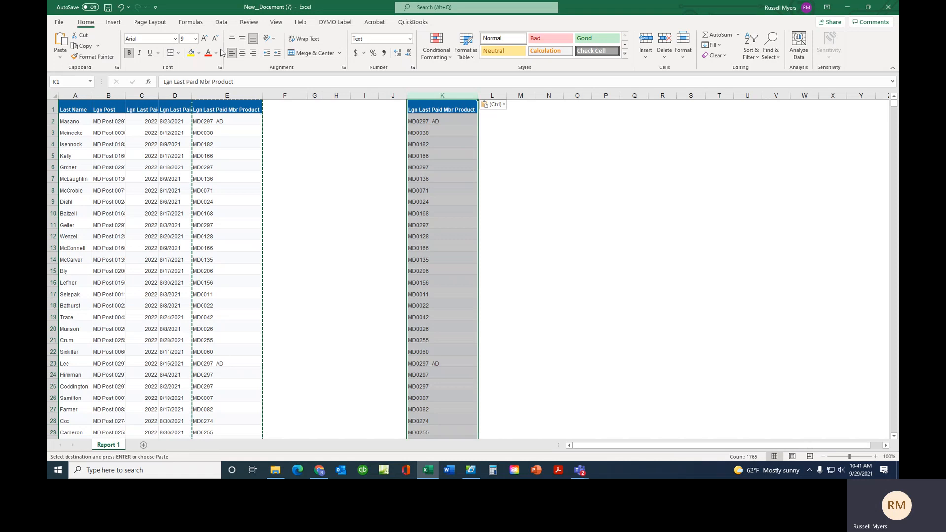
{"action": "left_click", "coordinate": [220, 23]}
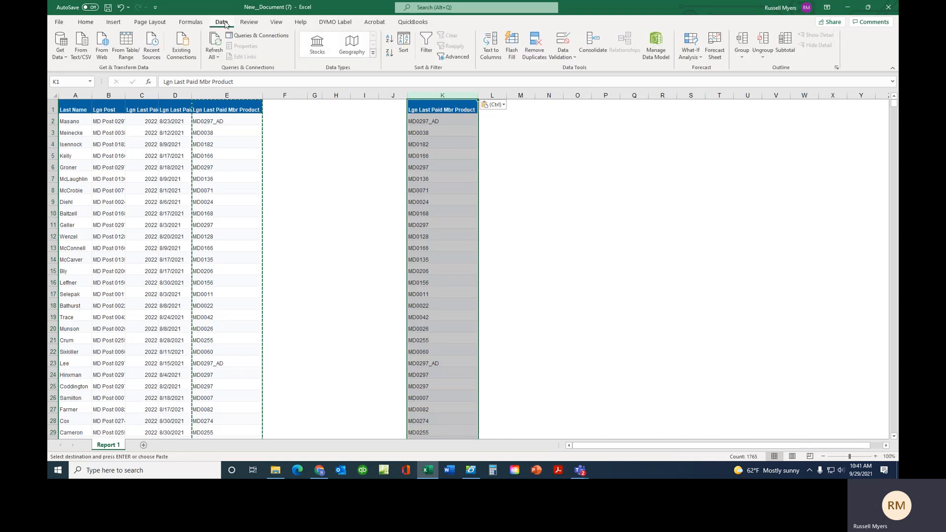
{"action": "left_click", "coordinate": [536, 52]}
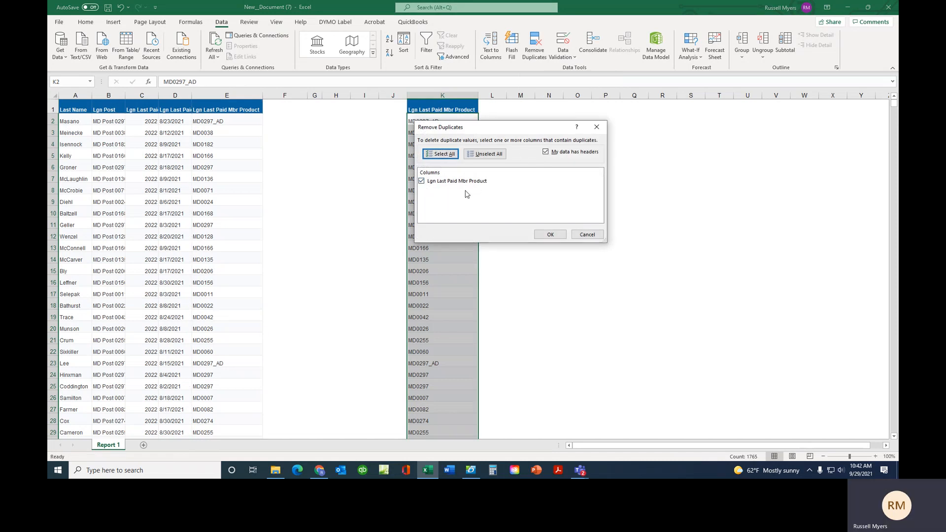
{"action": "left_click", "coordinate": [550, 235]}
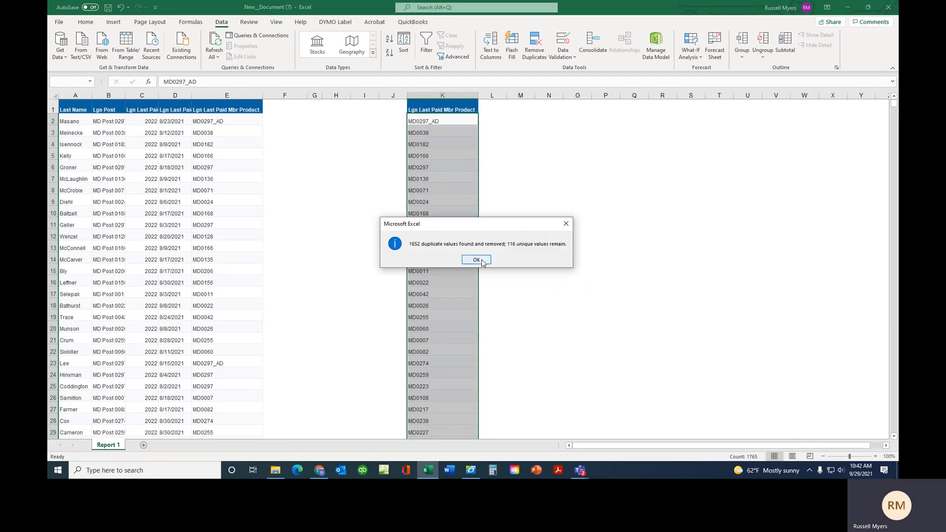
{"action": "left_click", "coordinate": [476, 260]}
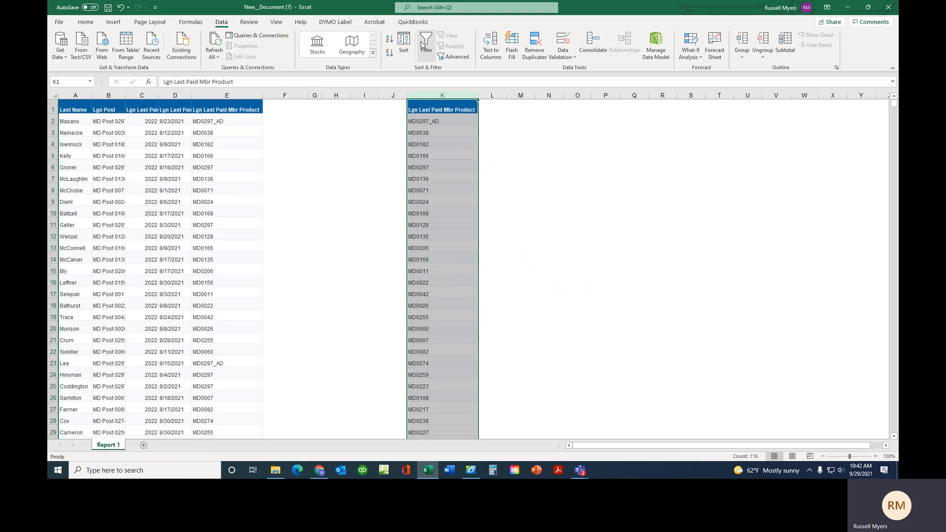
Step: Sort the product codes in column K by cell values from A to Z and check the list down to its end
{"action": "left_click", "coordinate": [402, 47]}
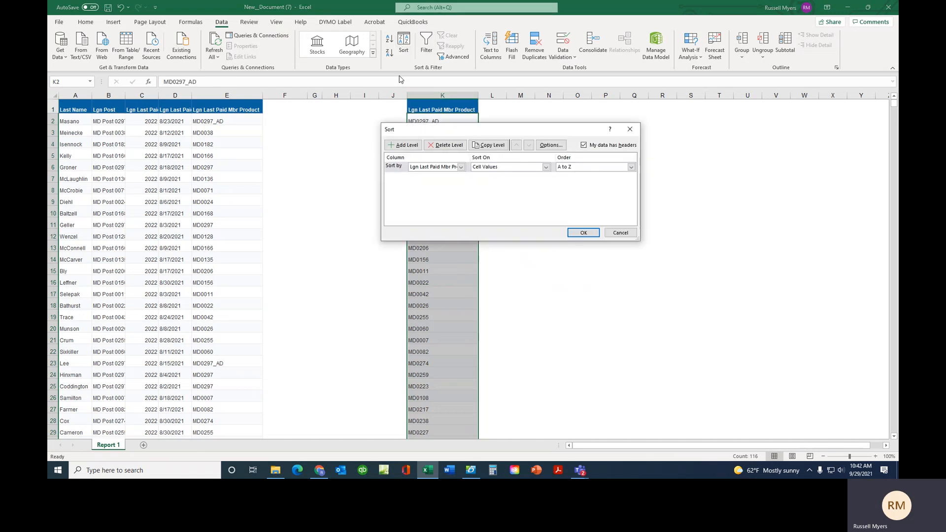
{"action": "left_click", "coordinate": [579, 233]}
{"action": "left_click", "coordinate": [560, 251]}
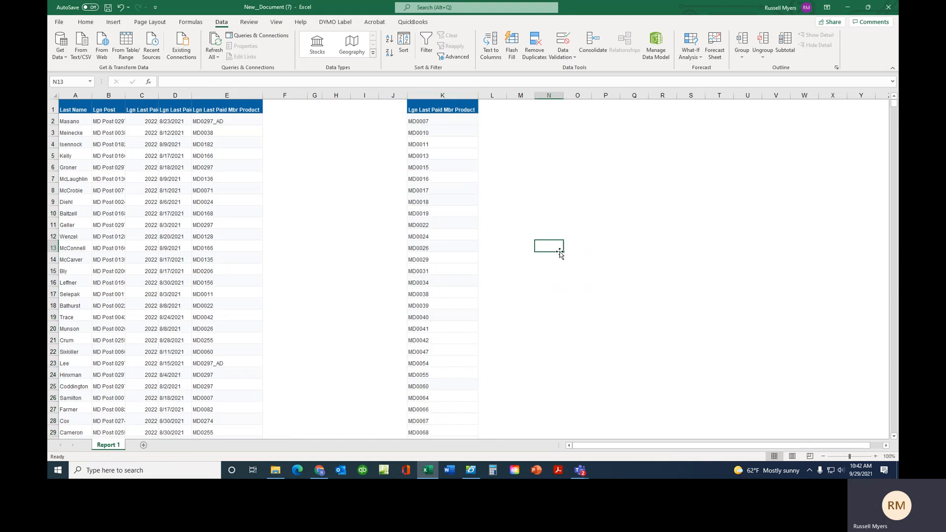
{"action": "left_click", "coordinate": [440, 120]}
{"action": "scroll", "coordinate": [424, 184], "scroll_direction": "down", "scroll_amount": 1}
{"action": "scroll", "coordinate": [424, 184], "scroll_direction": "down", "scroll_amount": 20}
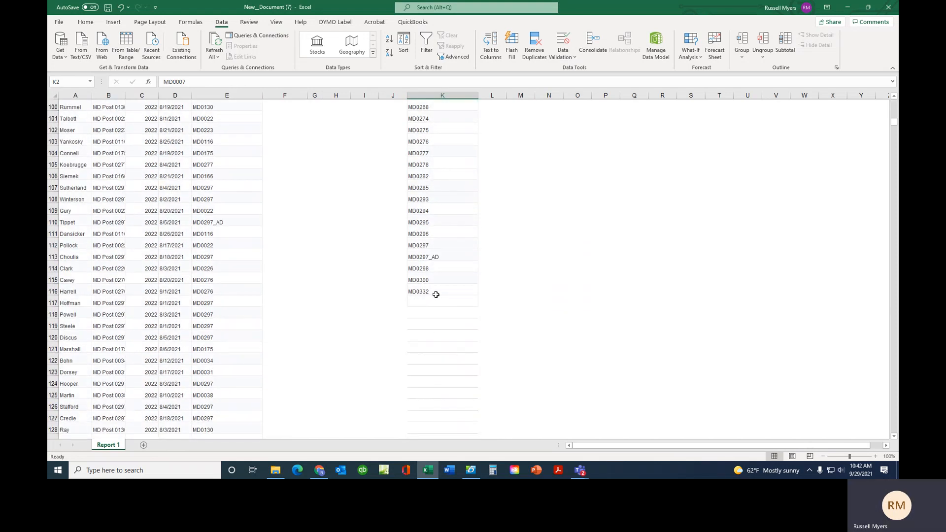
{"action": "scroll", "coordinate": [435, 294], "scroll_direction": "up", "scroll_amount": 20}
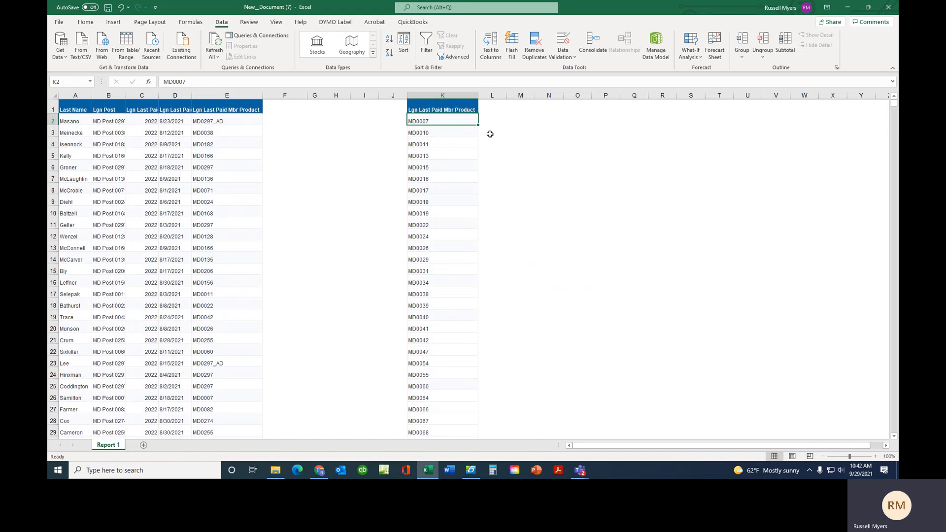
Step: Enter the heading "Number renewed online" in cell L1 and autofit the Lgn Post column B
{"action": "left_click", "coordinate": [489, 108]}
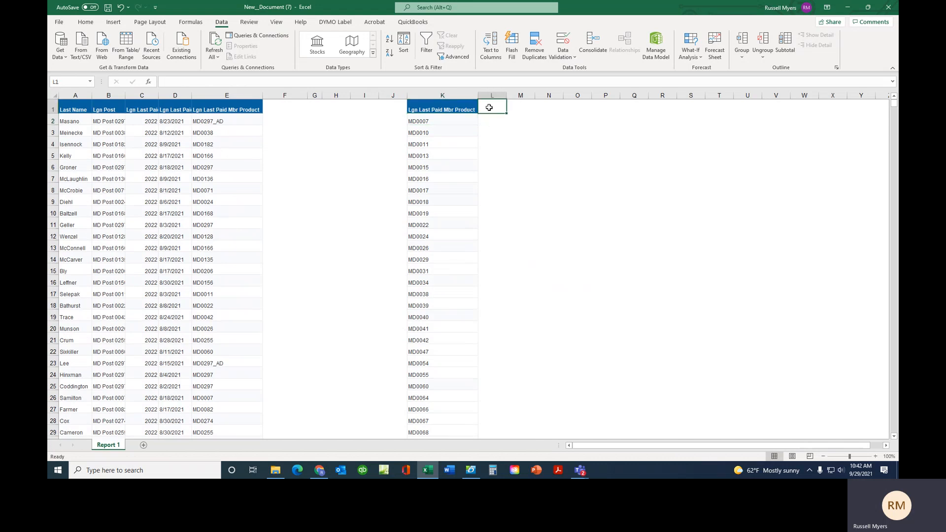
{"action": "type", "text": "Number re"}
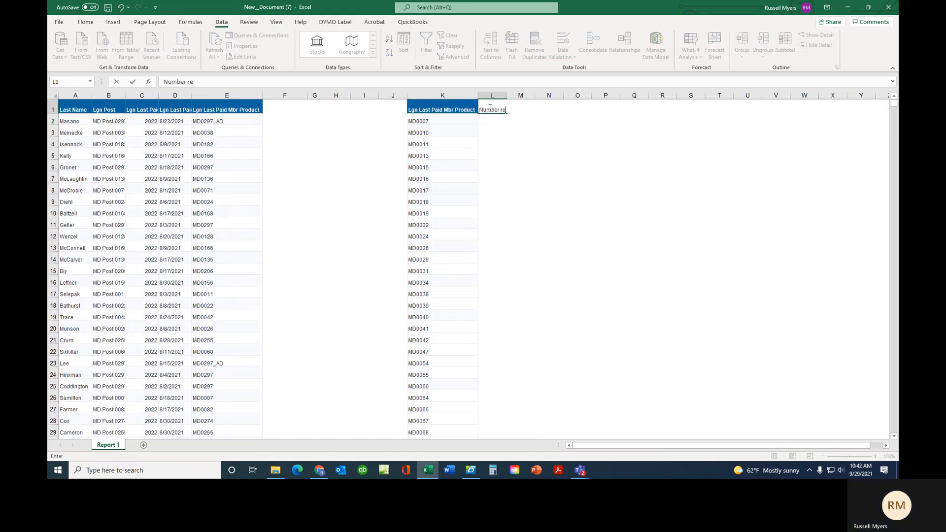
{"action": "type", "text": "newed "}
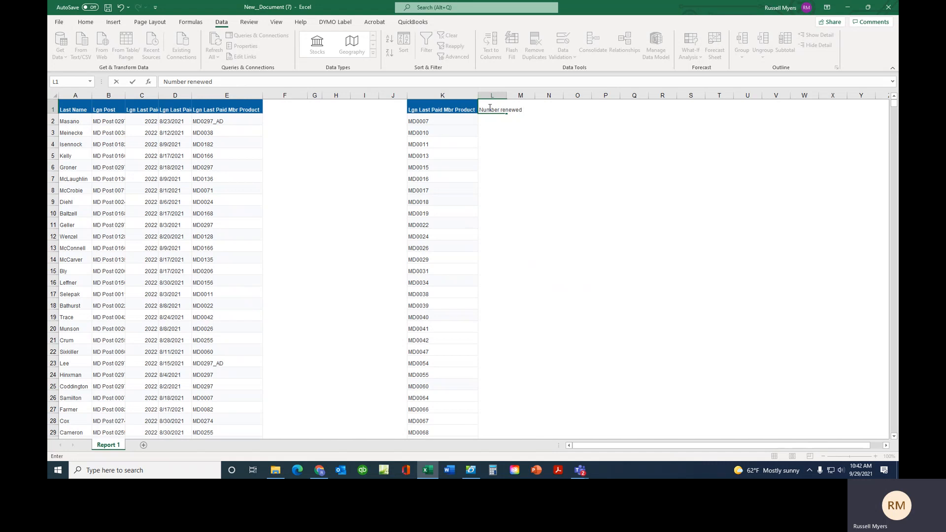
{"action": "type", "text": "on"}
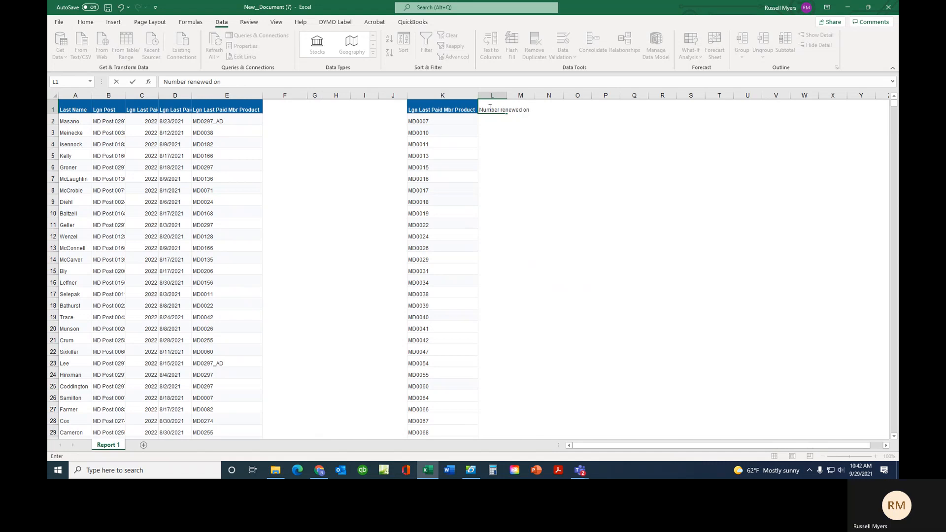
{"action": "type", "text": "iline"}
{"action": "key", "text": "Return"}
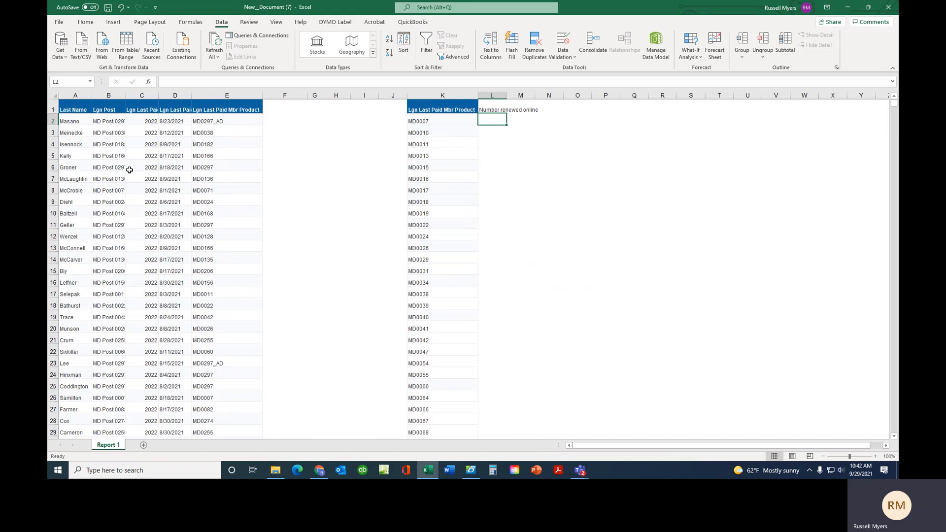
{"action": "double_click", "coordinate": [125, 97]}
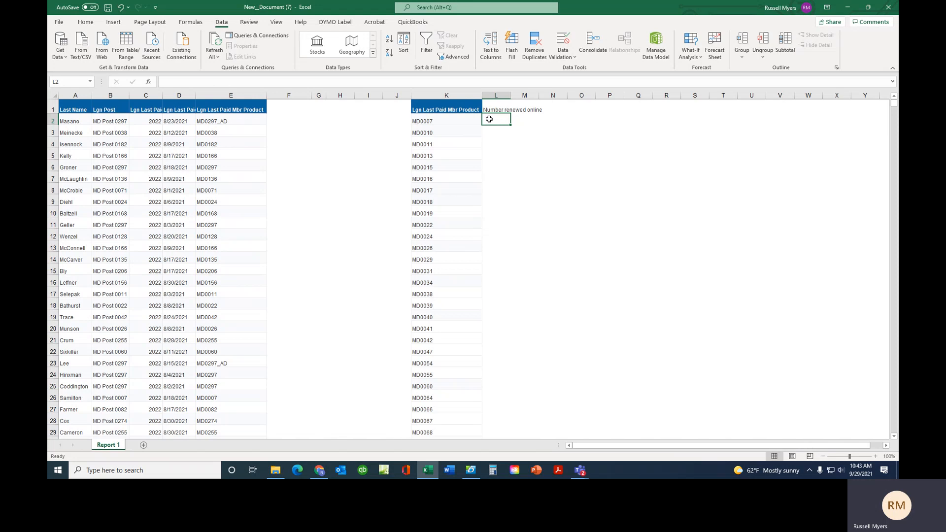
Step: Enter the formula =COUNTIF(E:E,K2) in cell L2 to count how often the first product code occurs in column E
{"action": "type", "text": "=countif"}
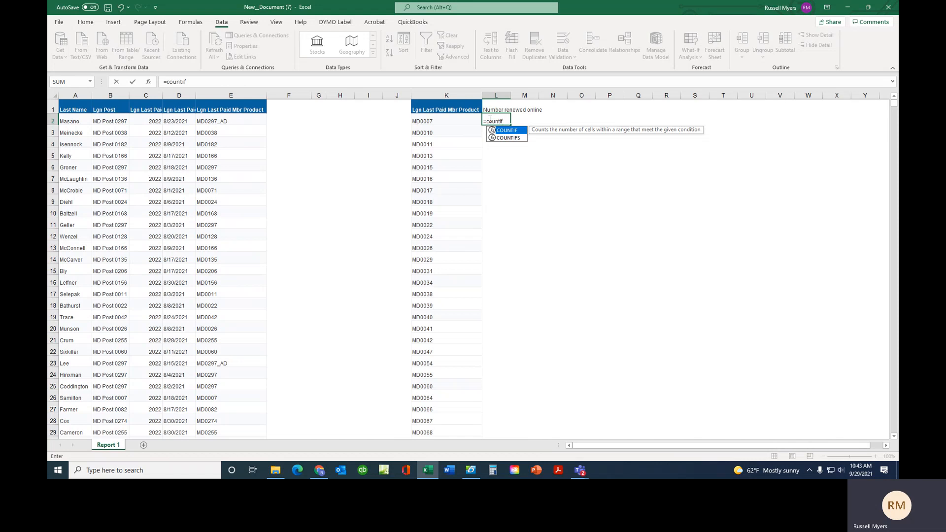
{"action": "type", "text": "("}
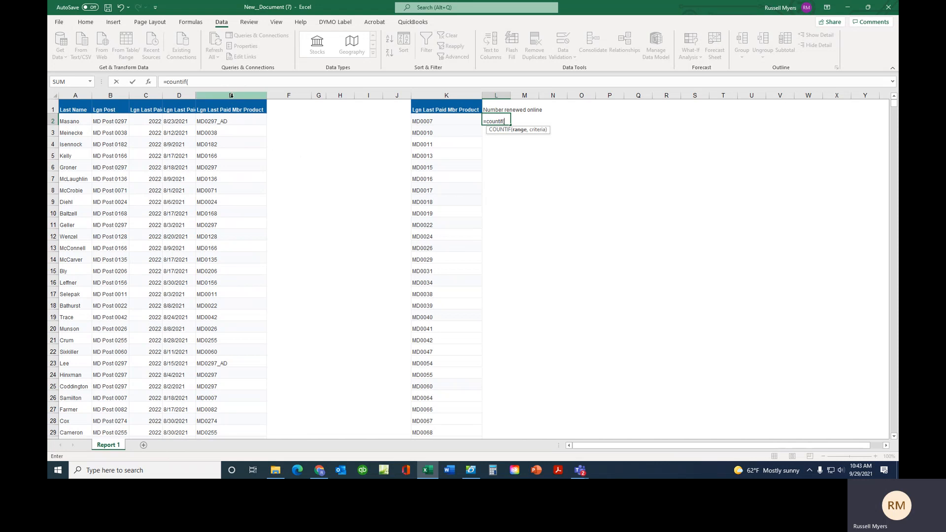
{"action": "left_click", "coordinate": [230, 95]}
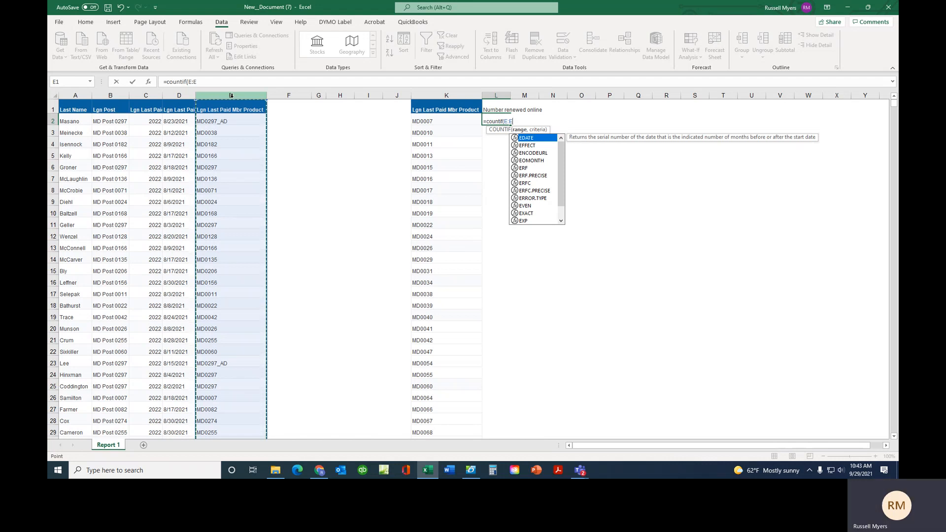
{"action": "type", "text": ","}
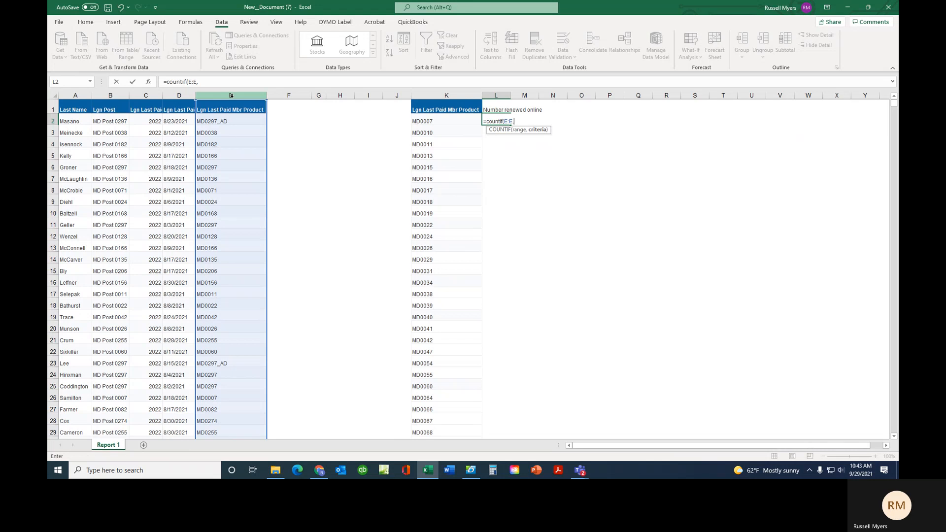
{"action": "left_click", "coordinate": [429, 121]}
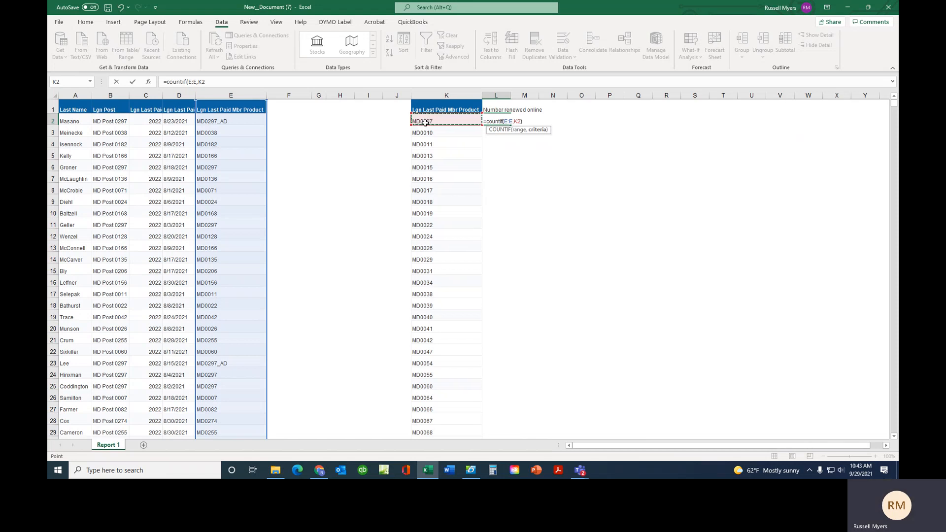
{"action": "type", "text": ")"}
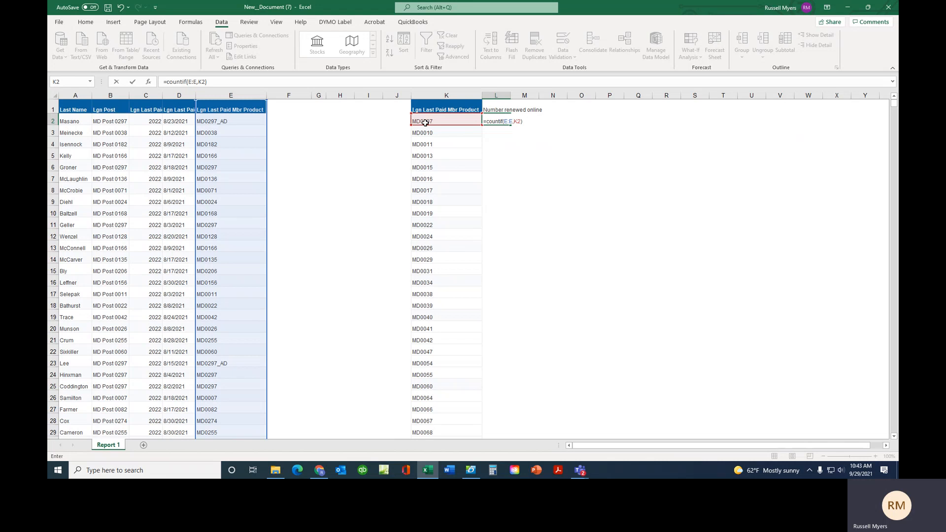
{"action": "key", "text": "Return"}
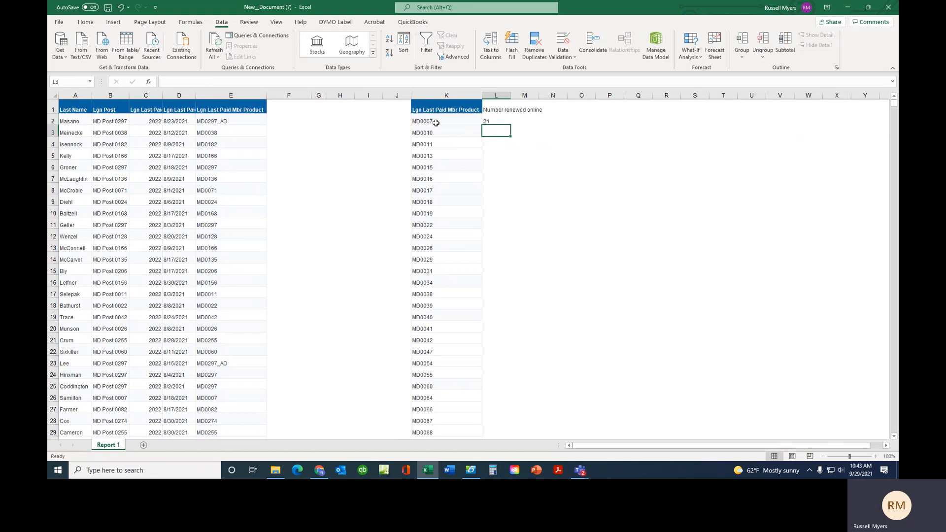
Step: Fill the COUNTIF formula from L2 down column L for all product codes and check the counts through the list's end
{"action": "left_click", "coordinate": [502, 121]}
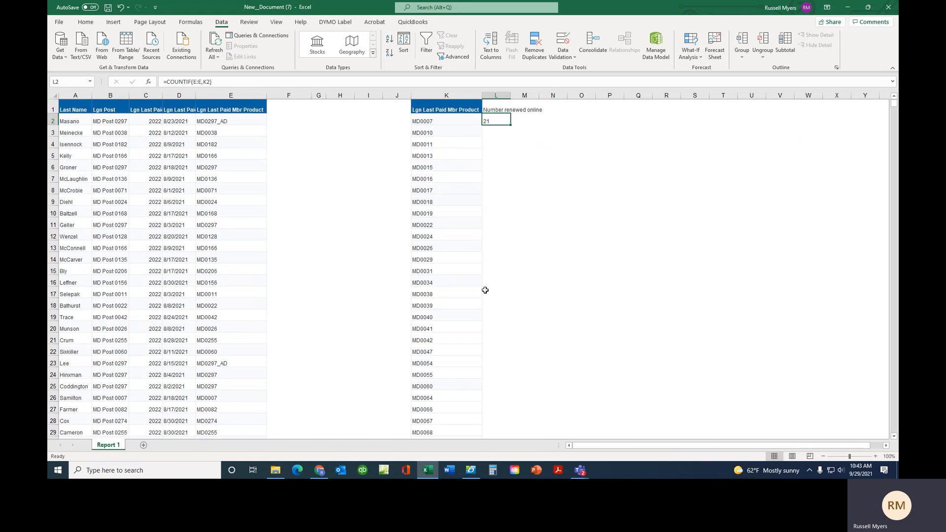
{"action": "double_click", "coordinate": [510, 125]}
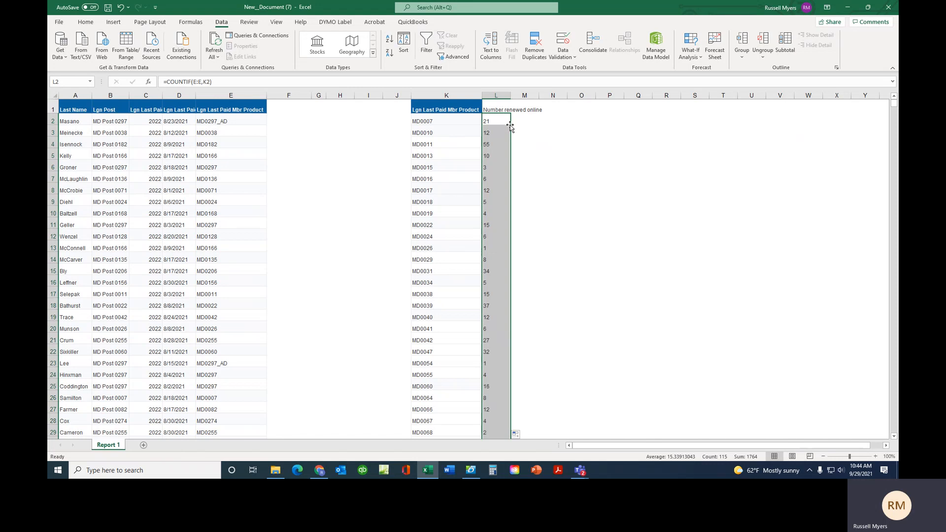
{"action": "scroll", "coordinate": [528, 175], "scroll_direction": "down", "scroll_amount": 1}
{"action": "scroll", "coordinate": [528, 175], "scroll_direction": "down", "scroll_amount": 20}
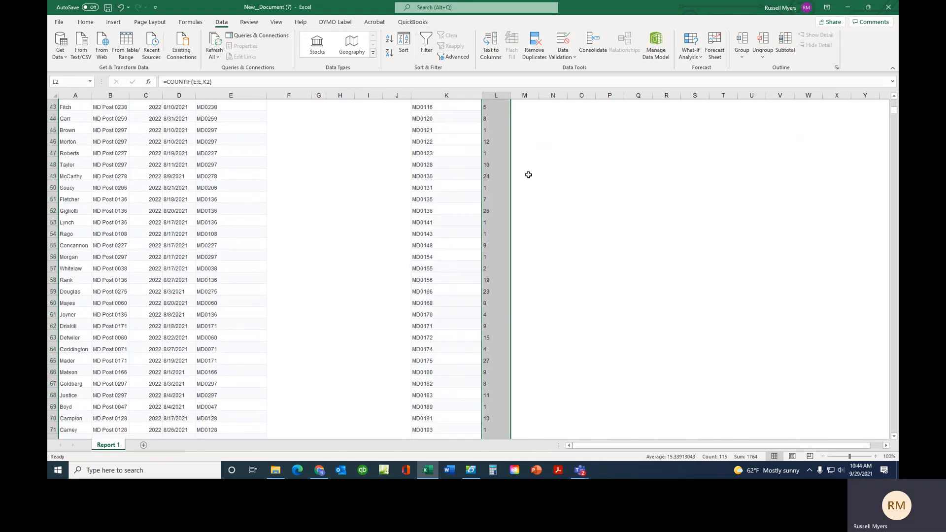
{"action": "scroll", "coordinate": [528, 175], "scroll_direction": "down", "scroll_amount": 3}
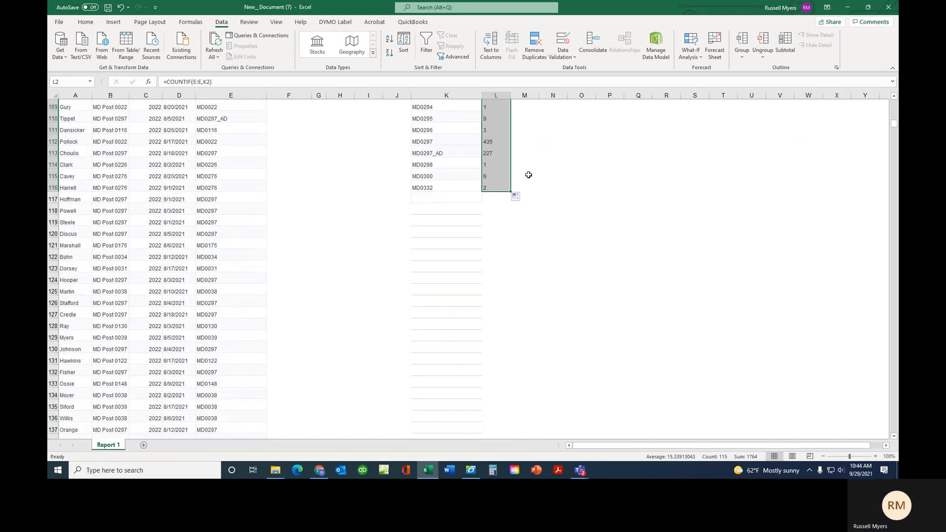
{"action": "scroll", "coordinate": [529, 175], "scroll_direction": "up", "scroll_amount": 20}
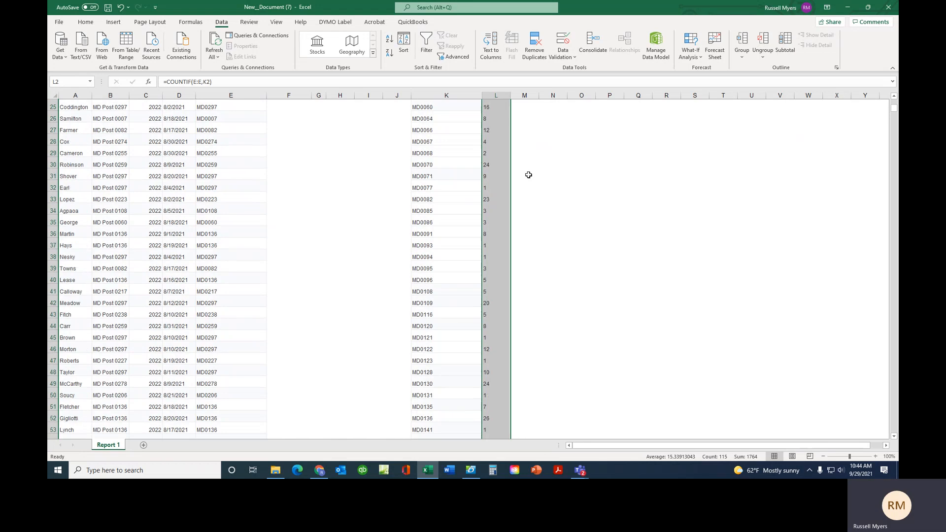
{"action": "scroll", "coordinate": [529, 175], "scroll_direction": "up", "scroll_amount": 8}
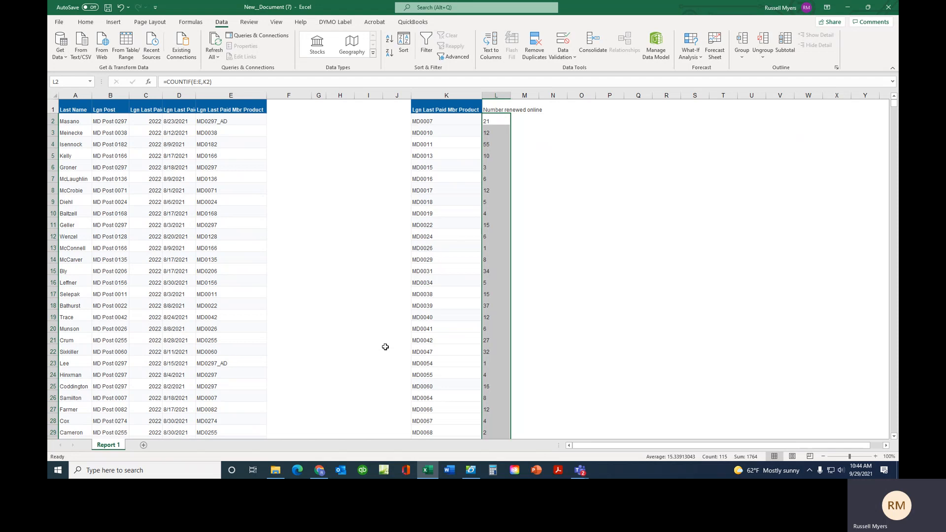
{"action": "left_click", "coordinate": [491, 123]}
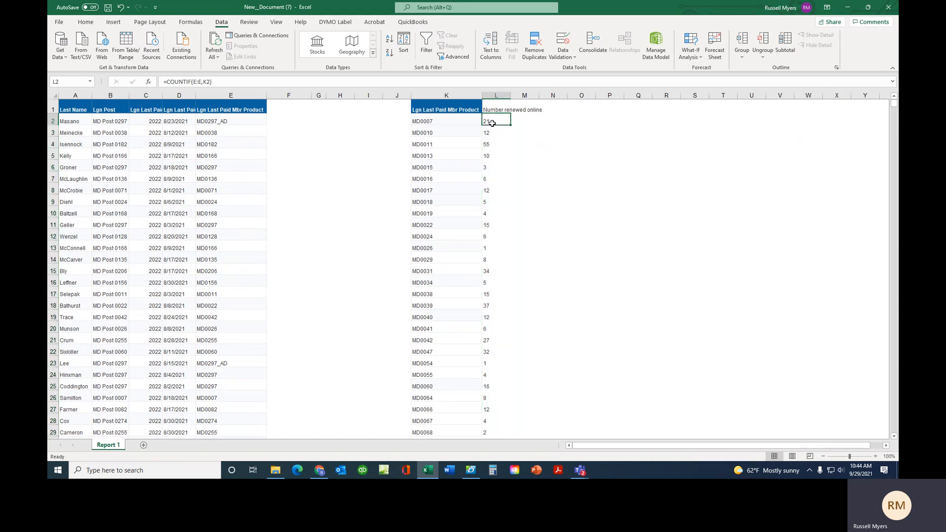